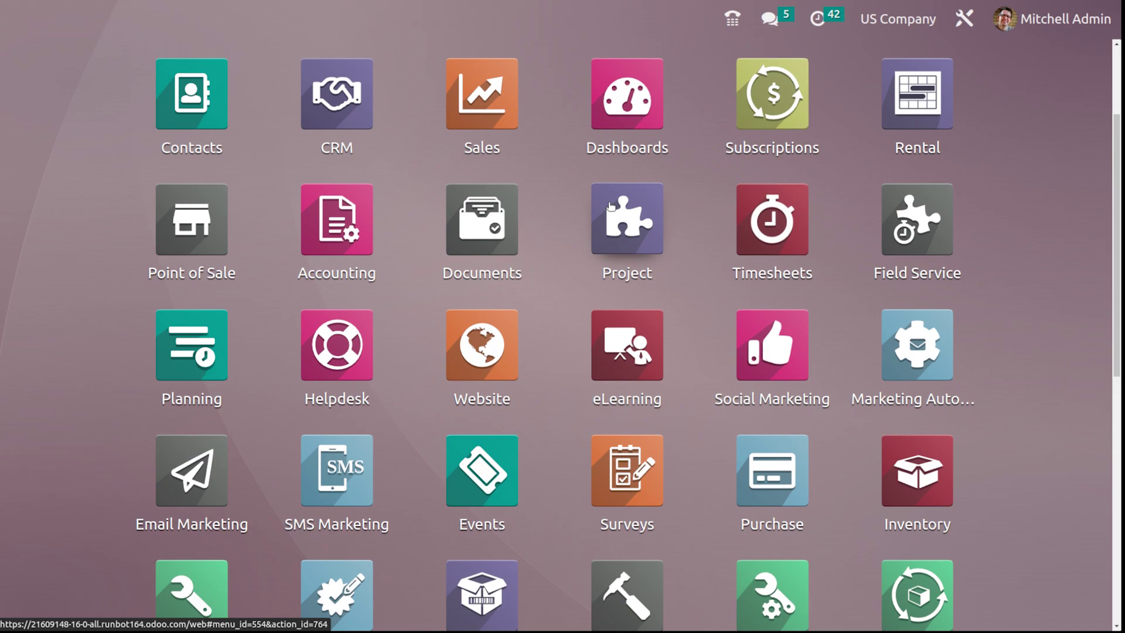
Search 'app' in the command palette and launch the Approvals app
type("app")
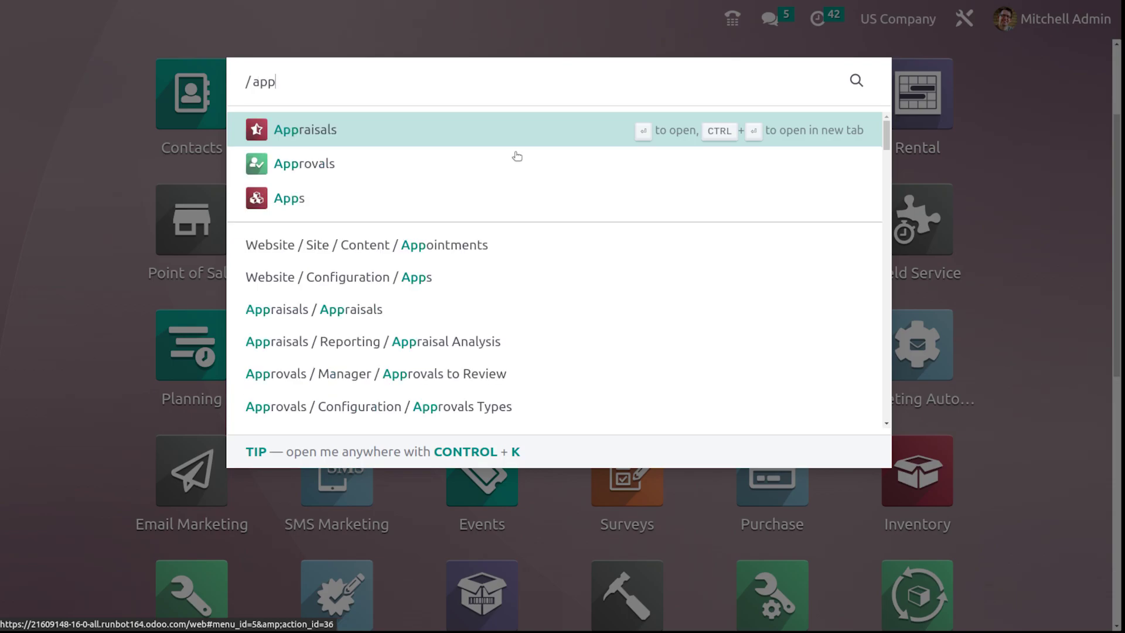
left_click(489, 173)
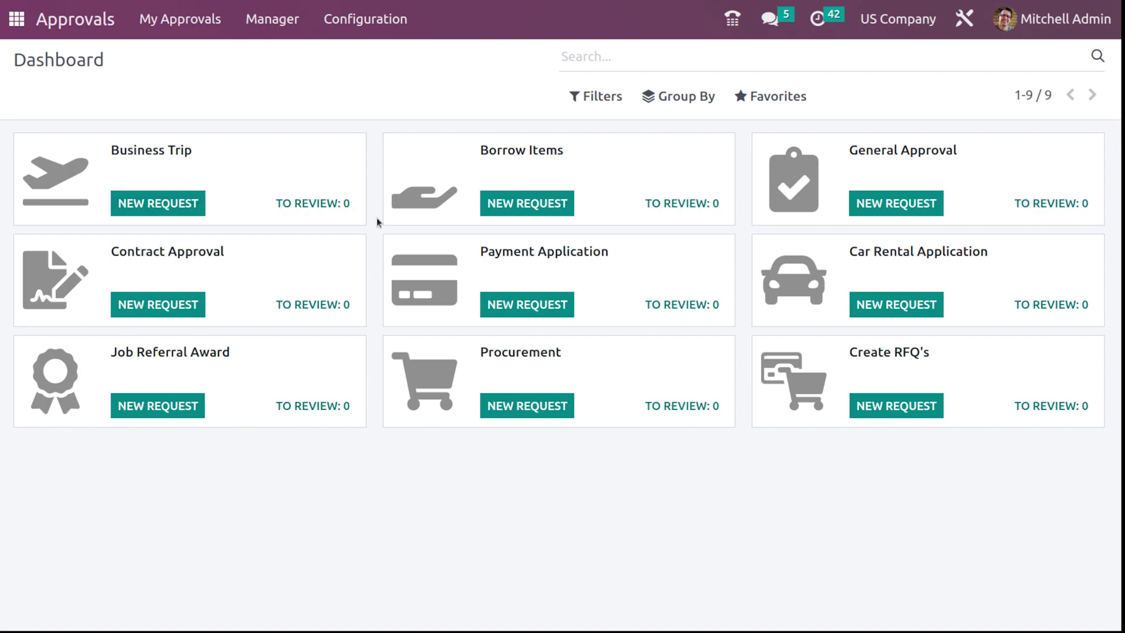
Start a new request from the Business Trip card on the Approvals dashboard
left_click(156, 210)
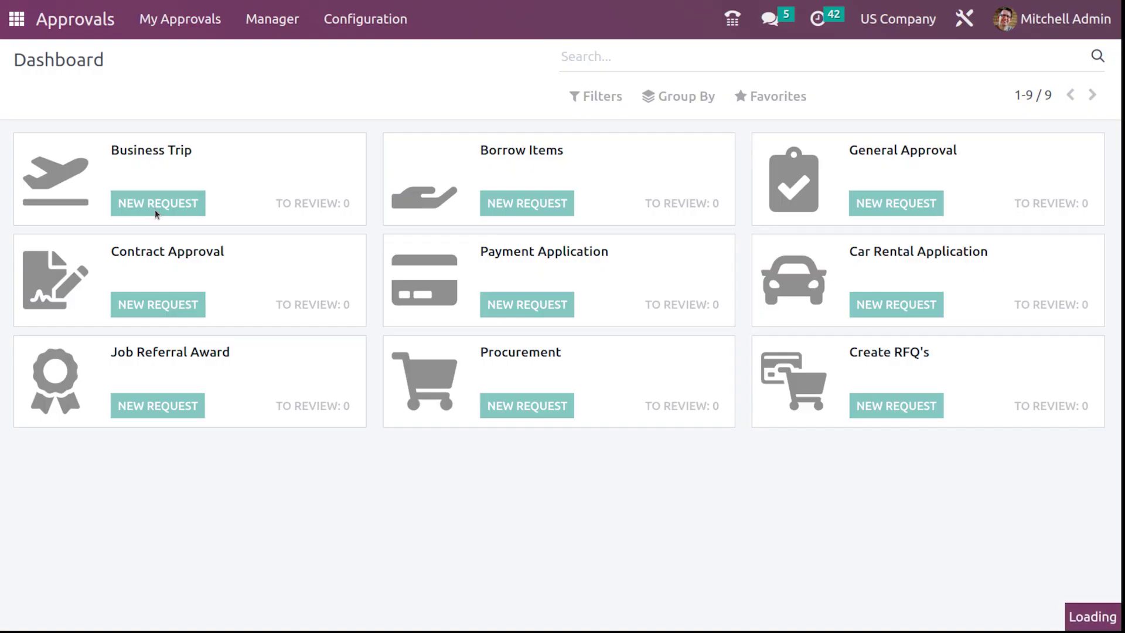
left_click(154, 210)
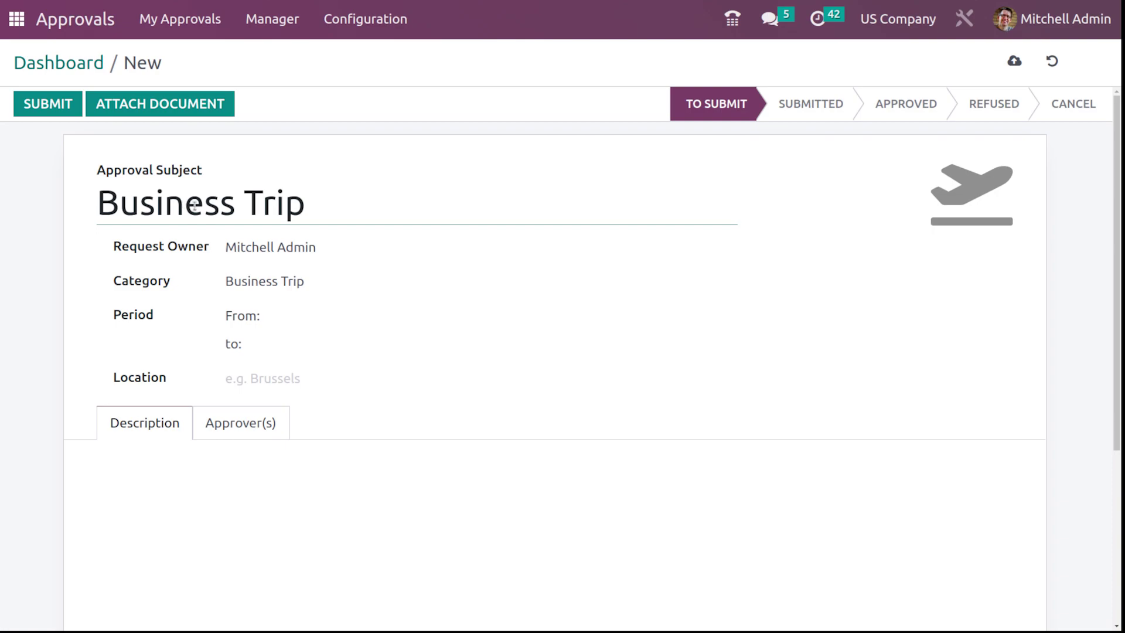
Set the Business Trip period from 12/08/2022 to 12/14/2022
left_click(342, 283)
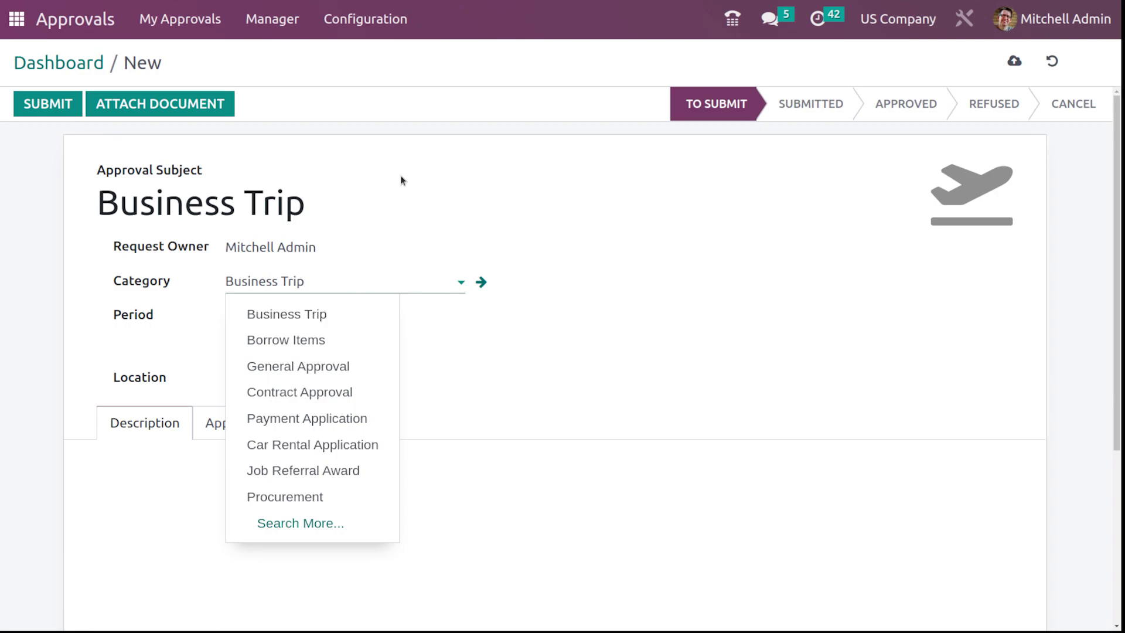
left_click(309, 195)
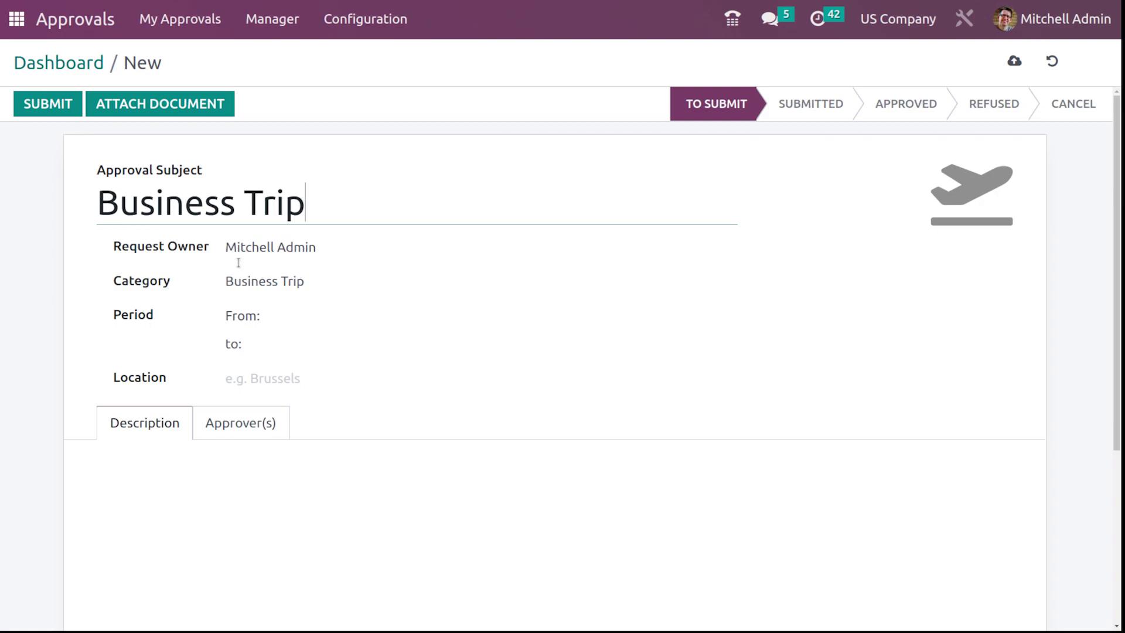
left_click(321, 317)
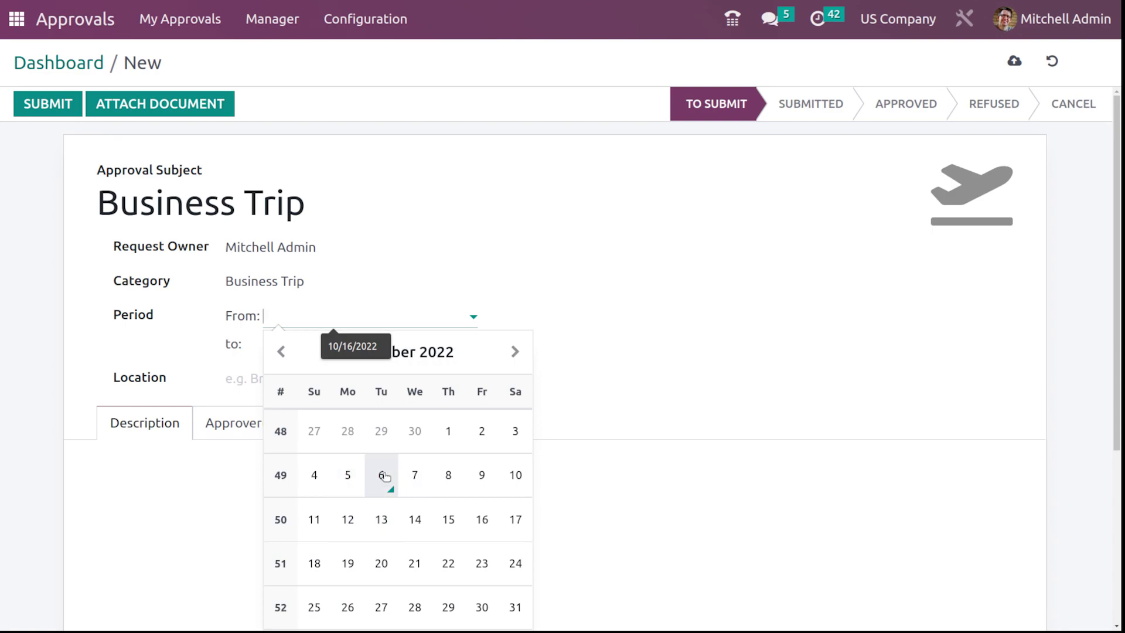
left_click(448, 475)
left_click(507, 278)
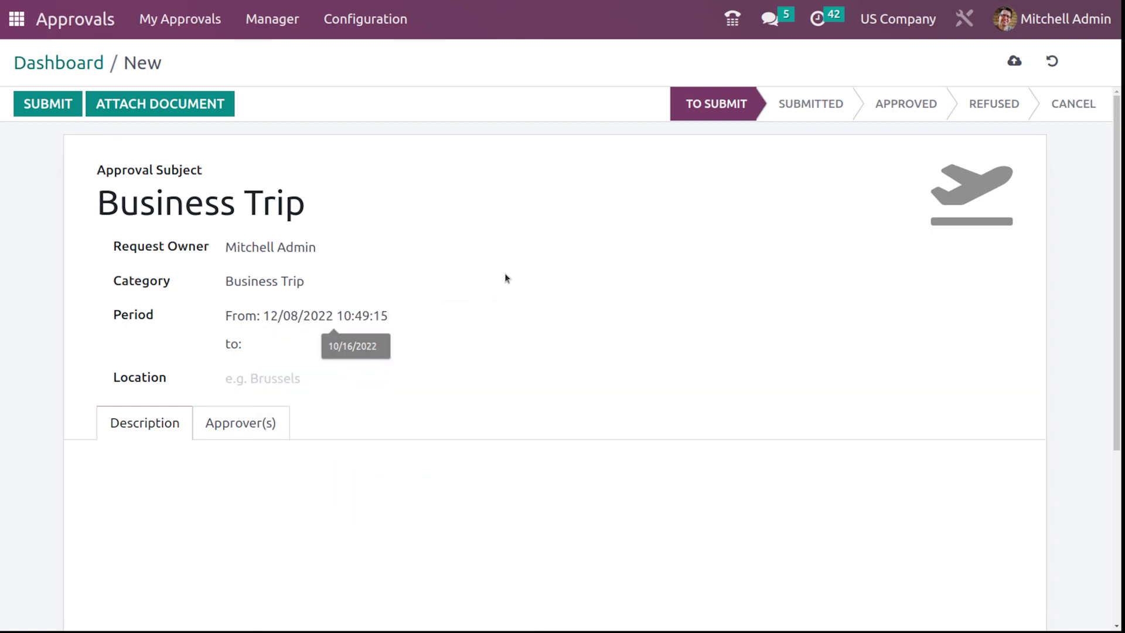
left_click(352, 346)
left_click(413, 561)
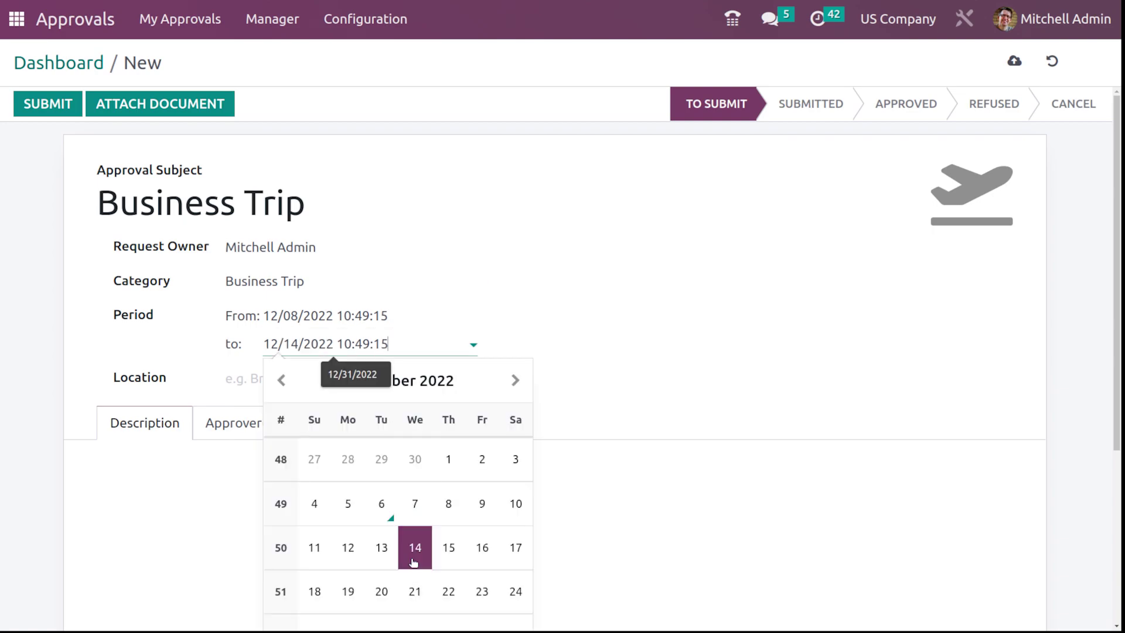
left_click(476, 281)
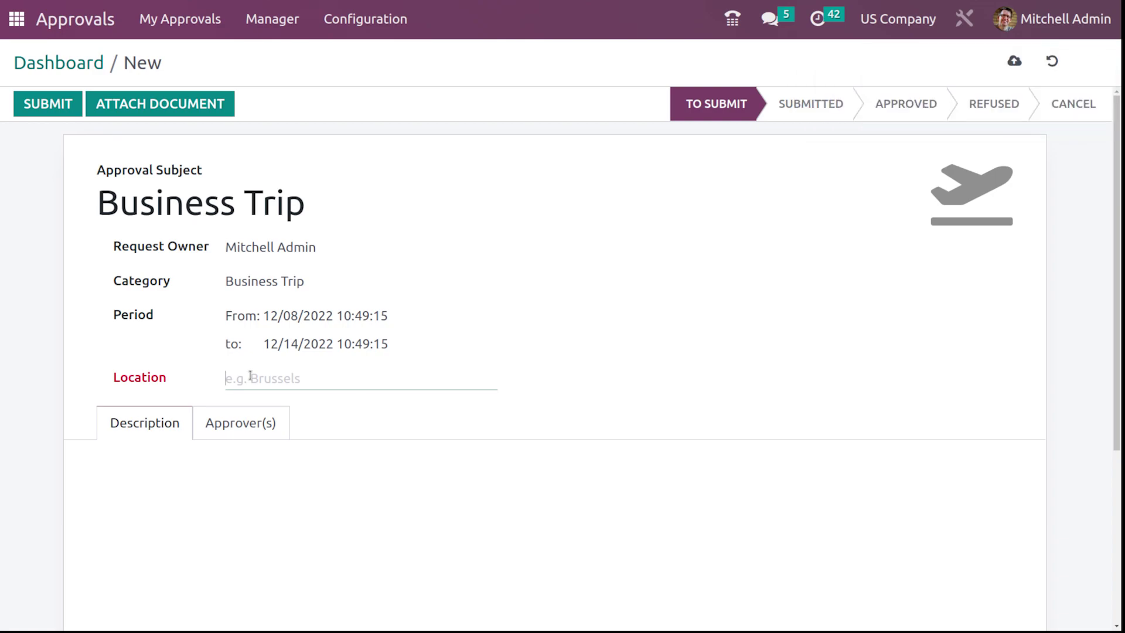
Enter 'us' as the location and show the request's approvers
type("us")
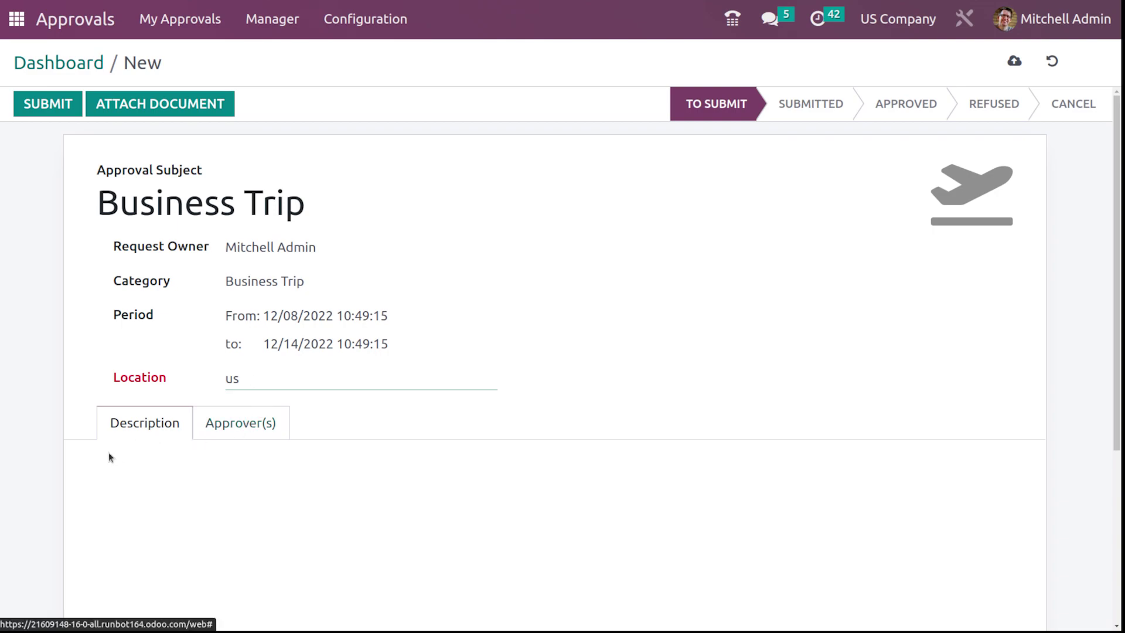
left_click(137, 495)
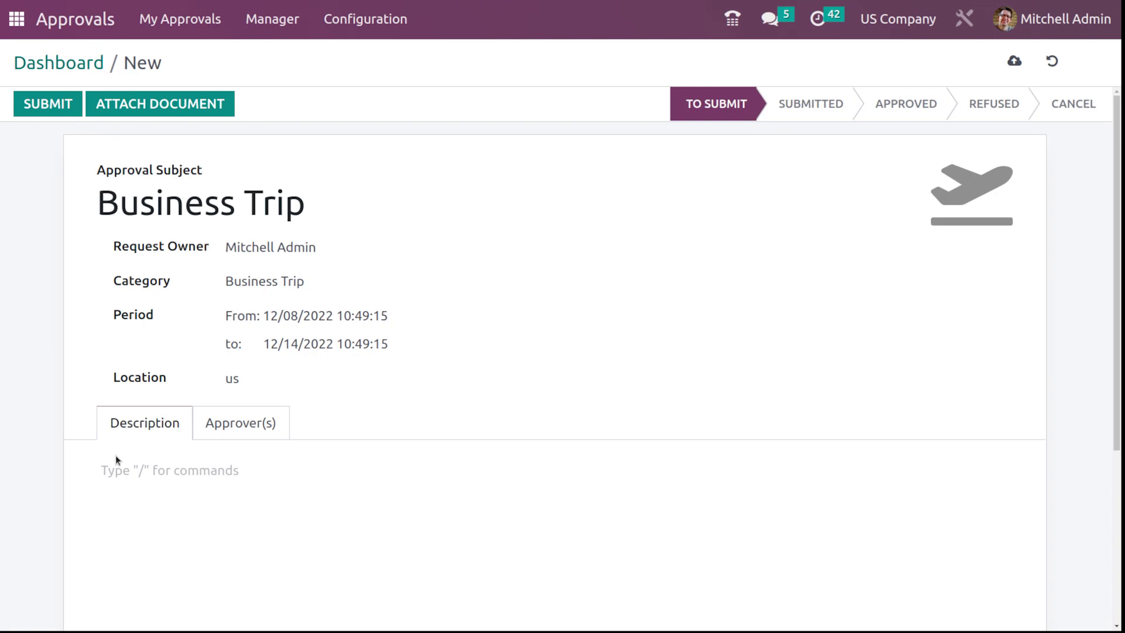
left_click(241, 425)
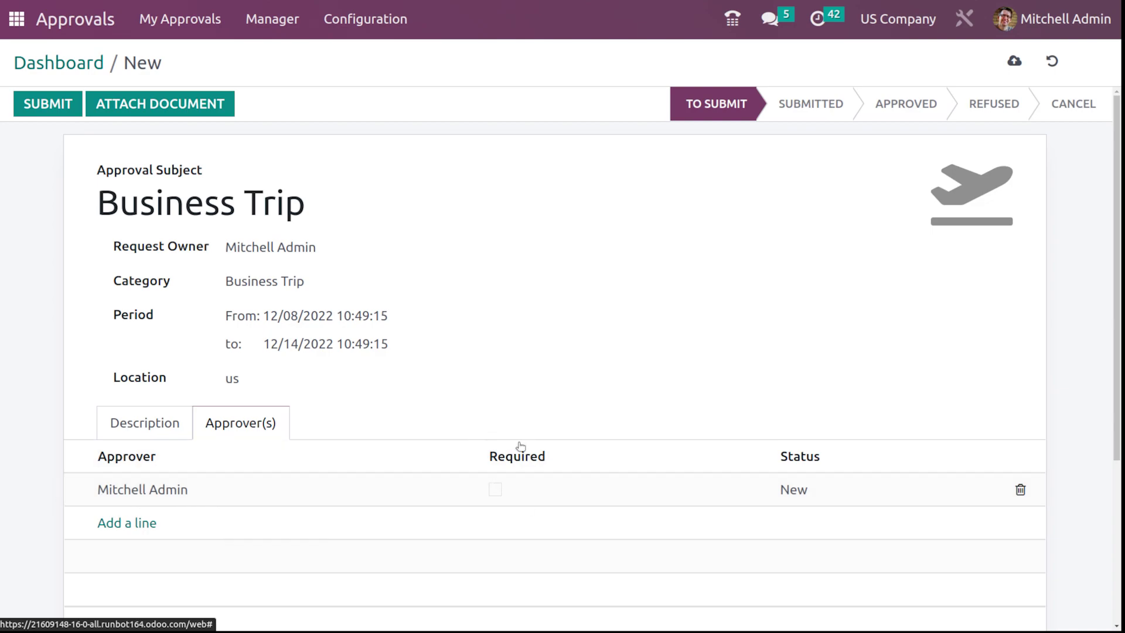
Mark the approver's approval as Required and submit the Business Trip request
left_click(494, 490)
left_click(495, 489)
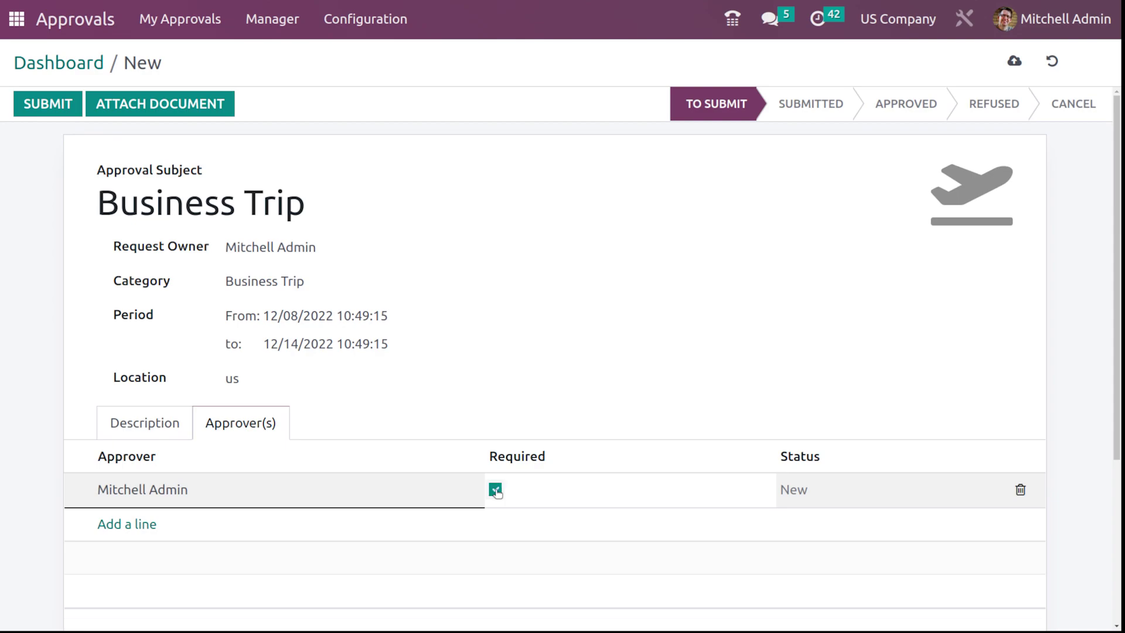
left_click(665, 327)
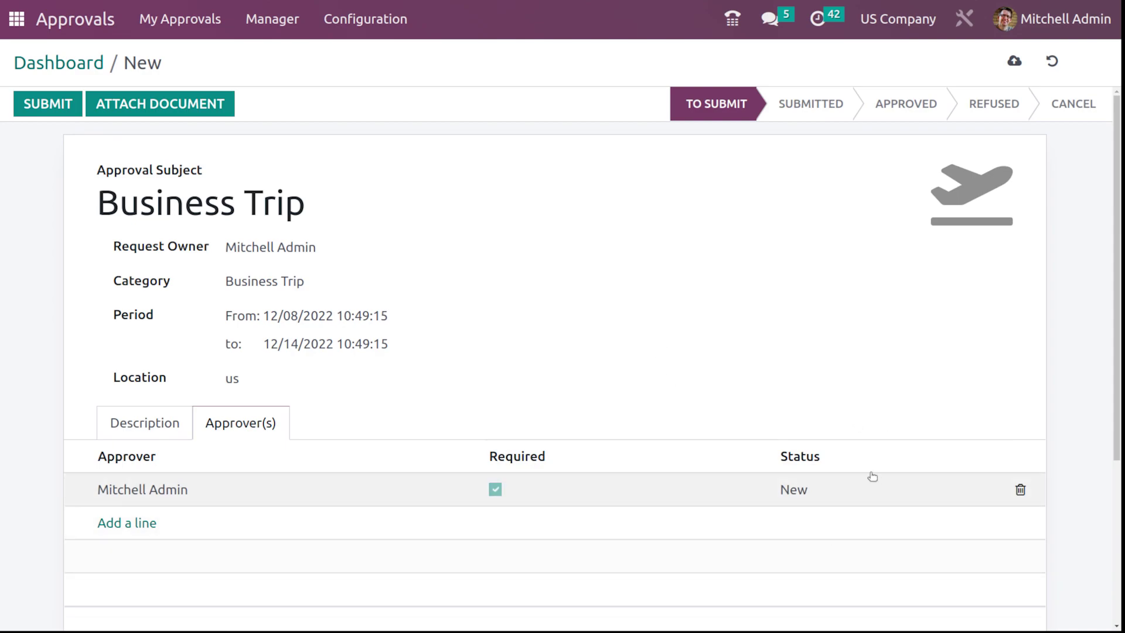
left_click(817, 488)
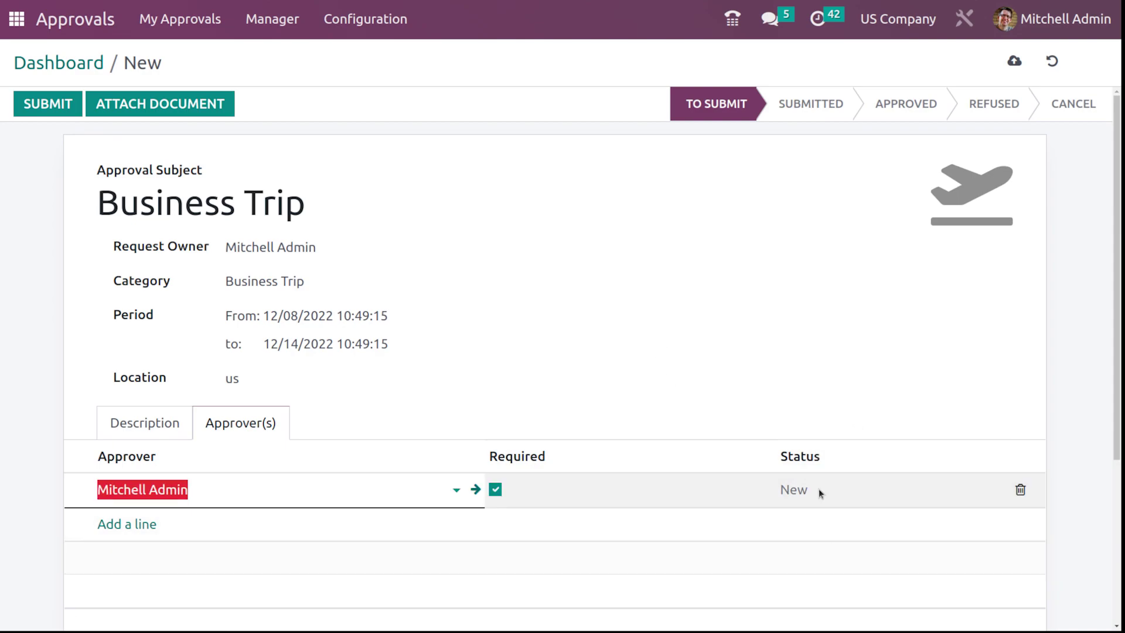
left_click(792, 392)
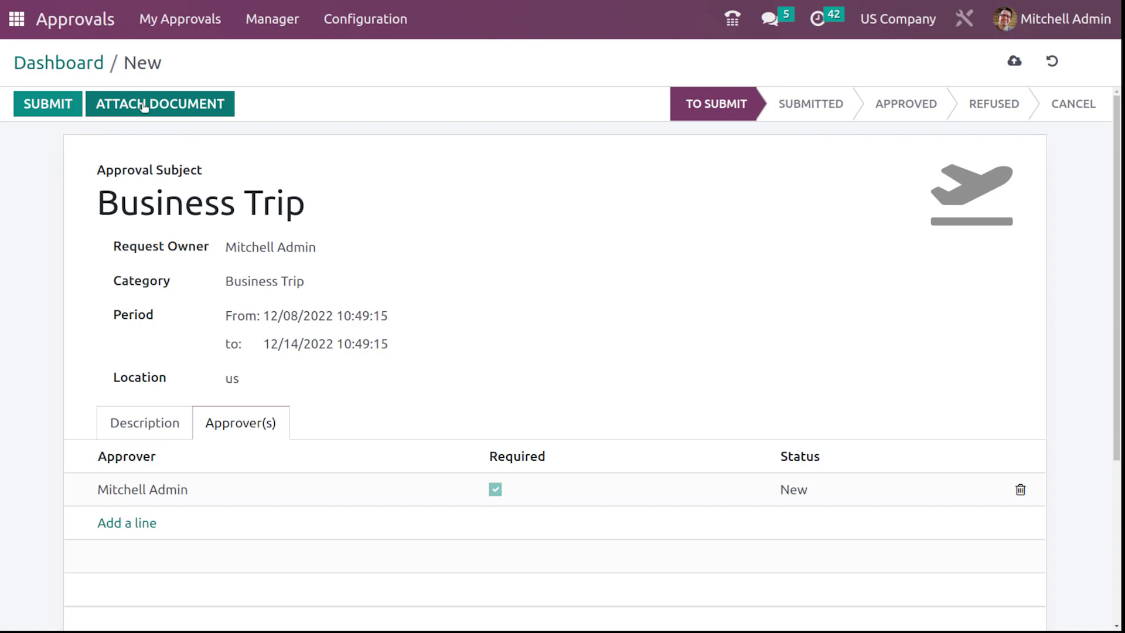
left_click(61, 110)
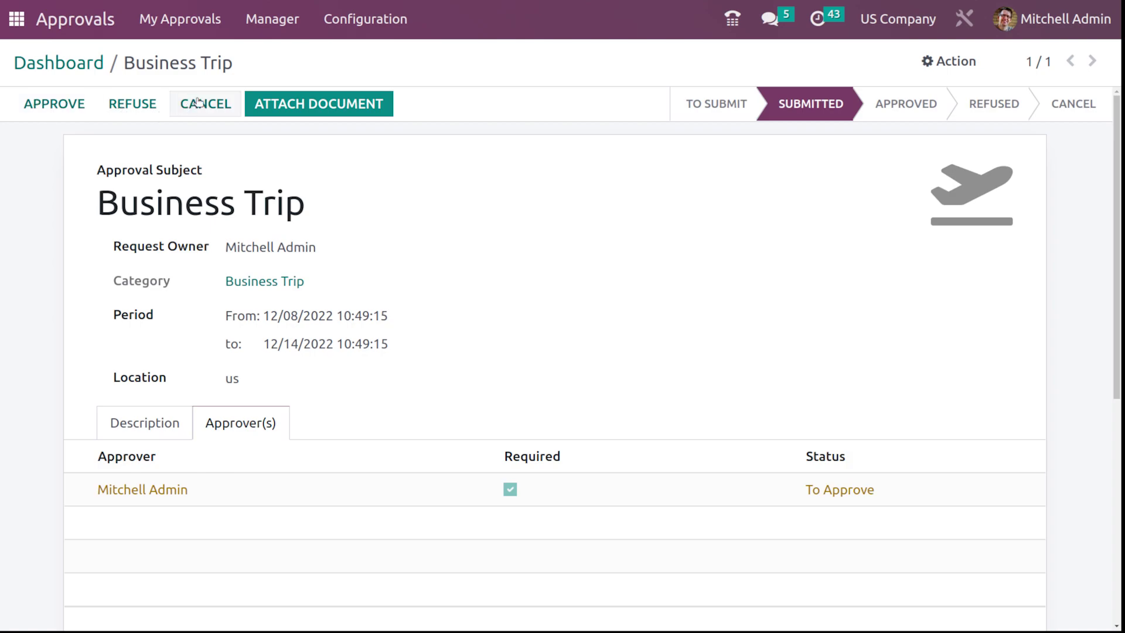
Approve, withdraw, refuse, withdraw again, then cancel the Business Trip request
left_click(37, 105)
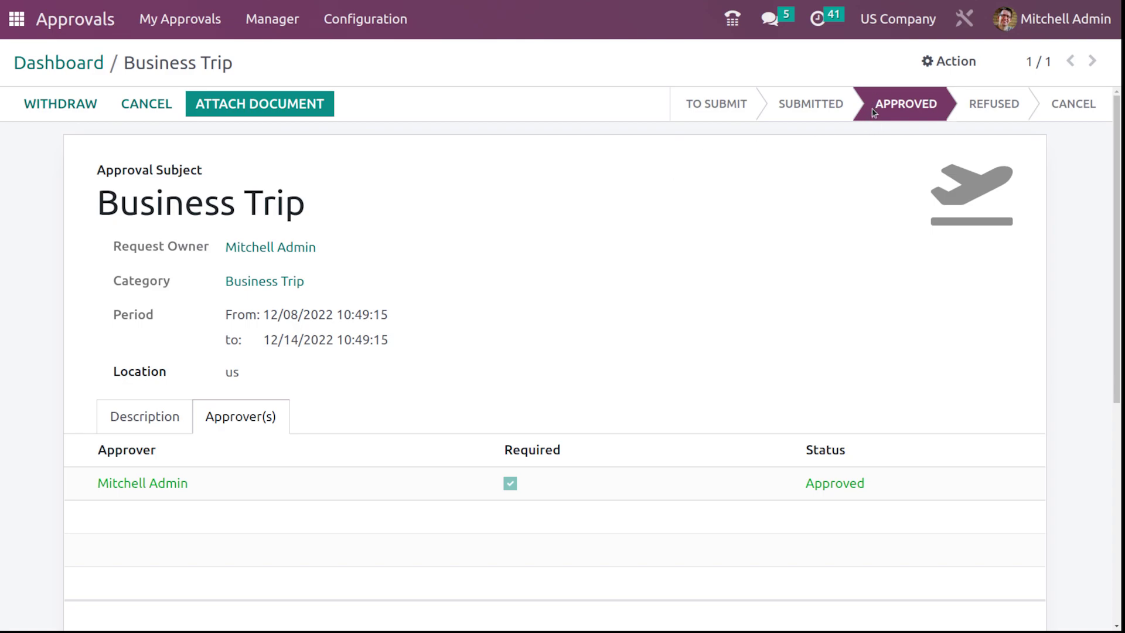
left_click(65, 110)
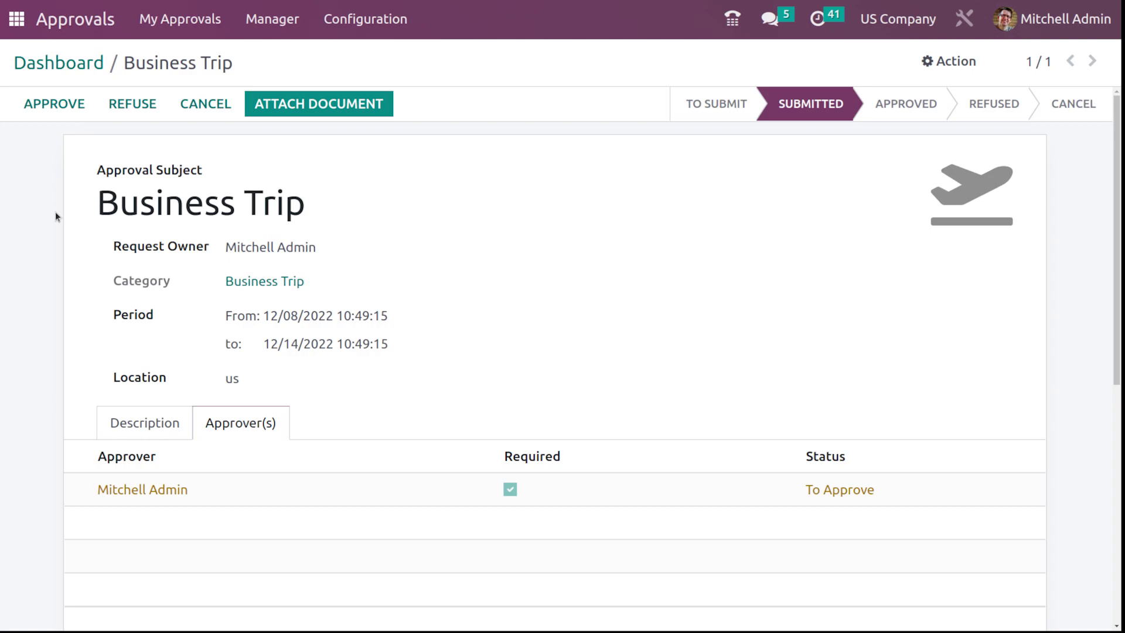
left_click(151, 106)
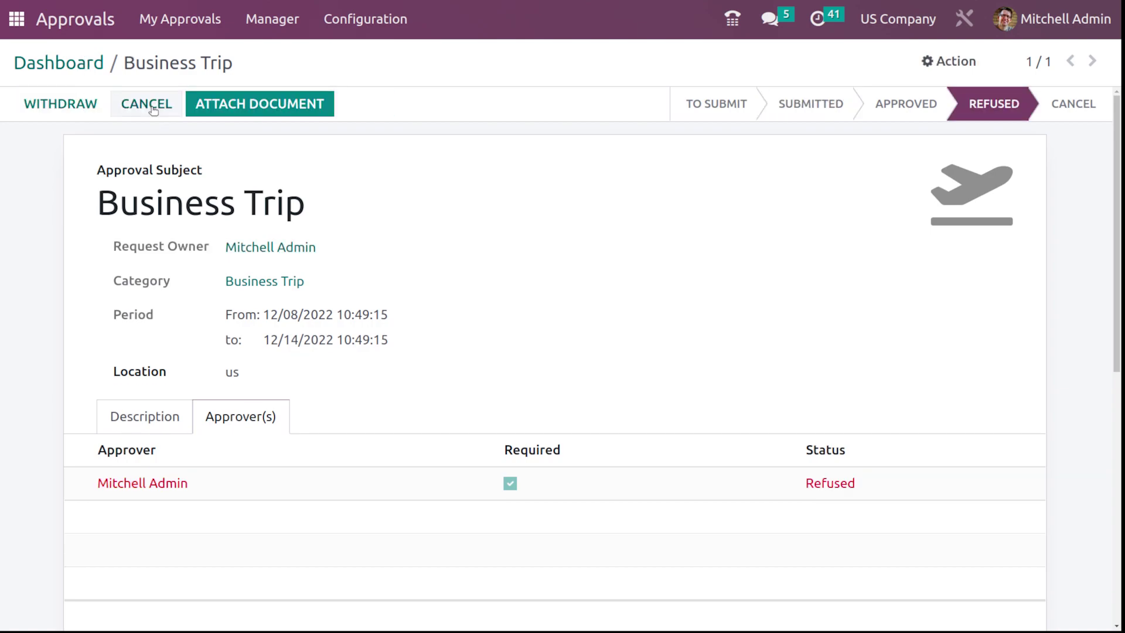
left_click(33, 104)
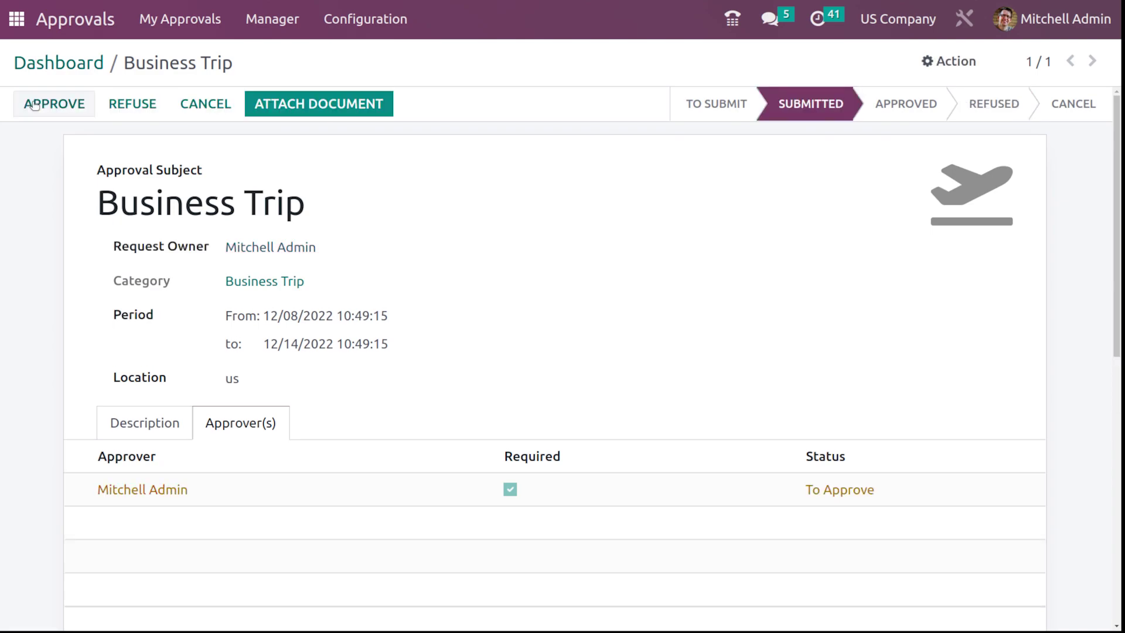
left_click(190, 107)
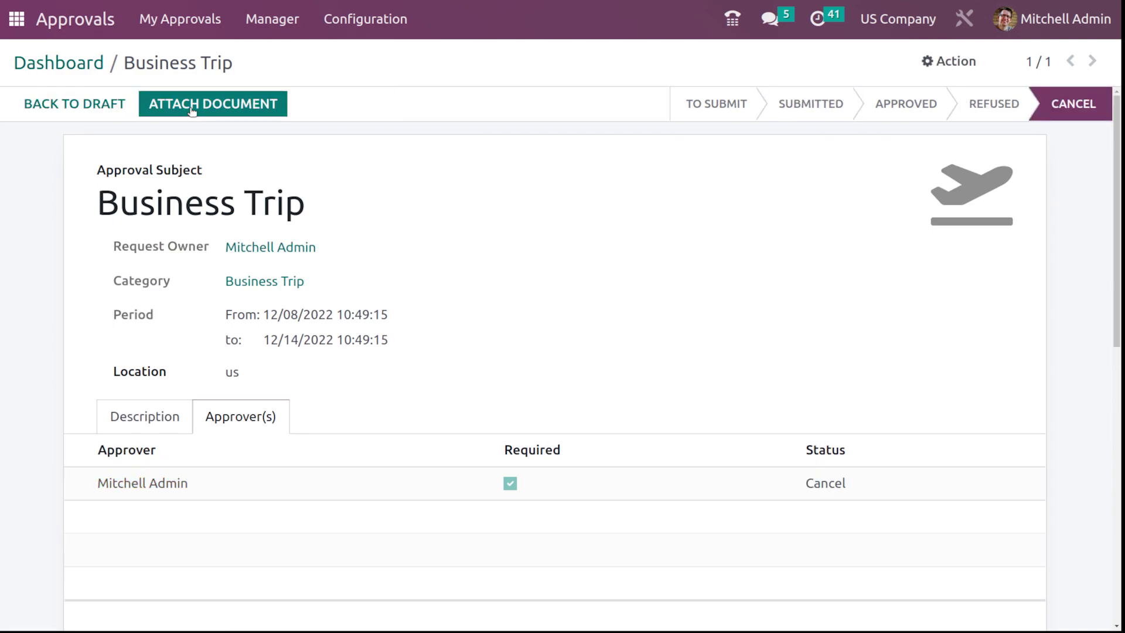
Reset the cancelled request to draft, resubmit and approve it, then return to the dashboard
left_click(101, 107)
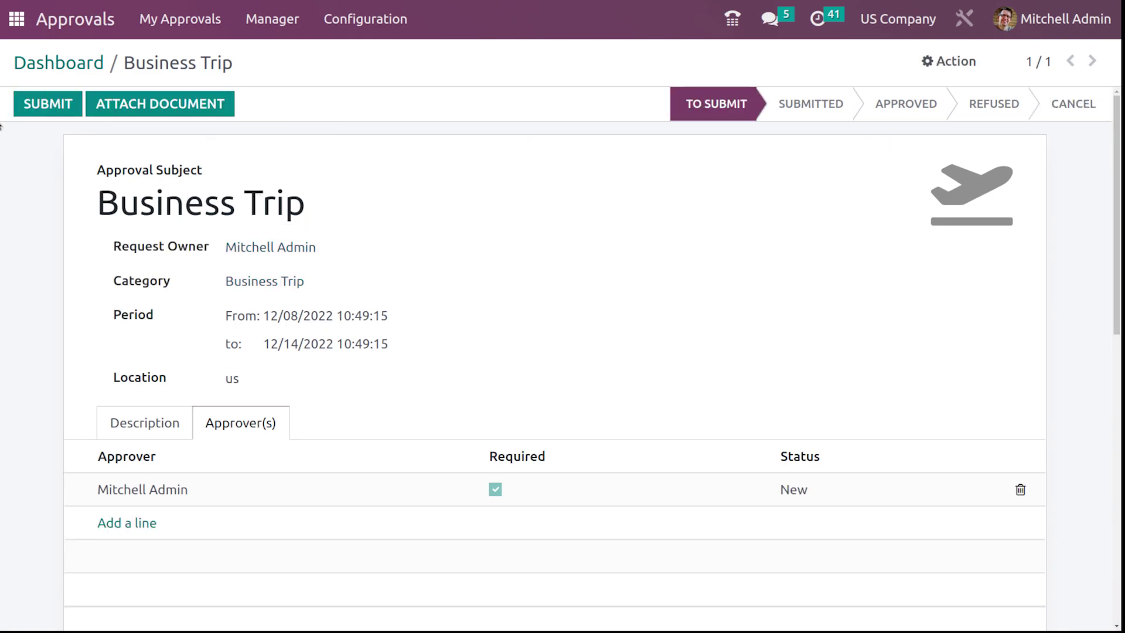
left_click(21, 111)
left_click(73, 104)
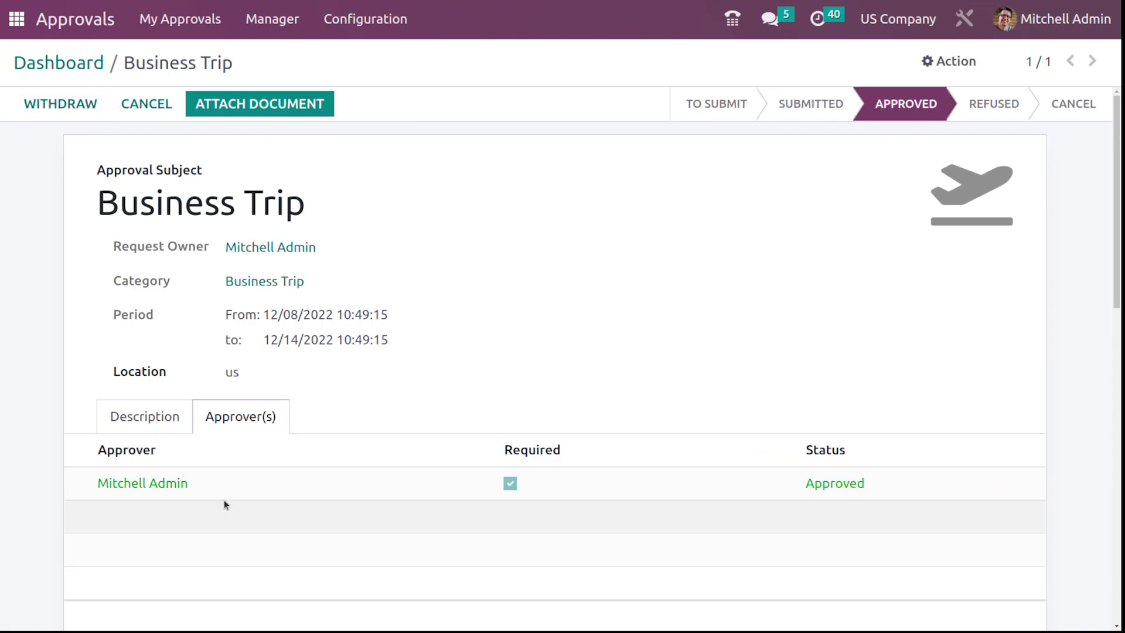
left_click(832, 481)
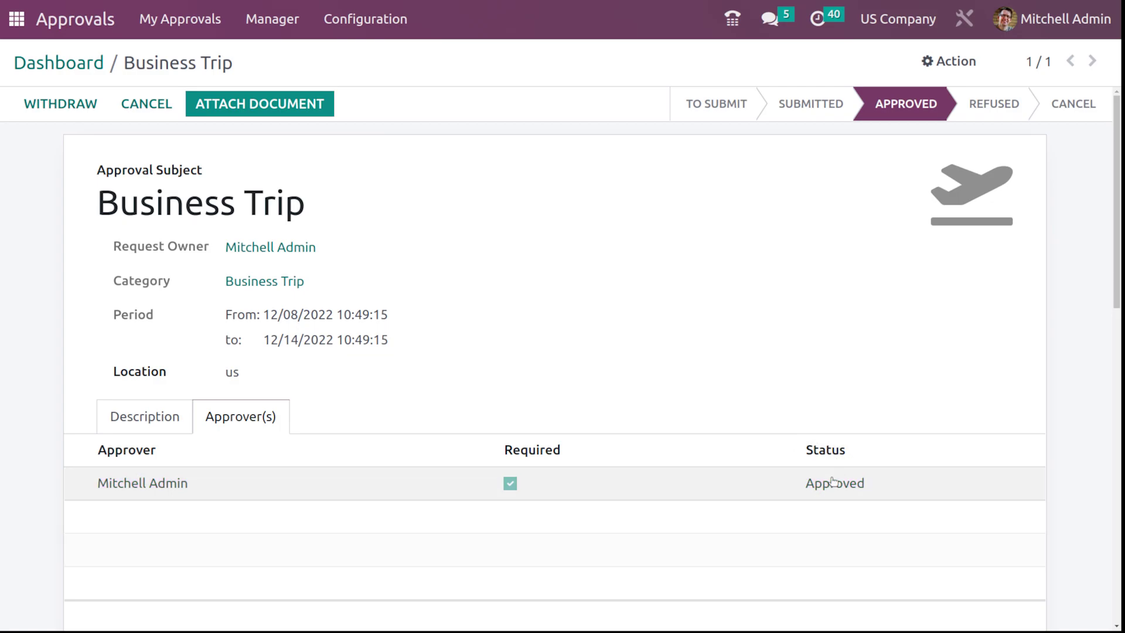
left_click(60, 57)
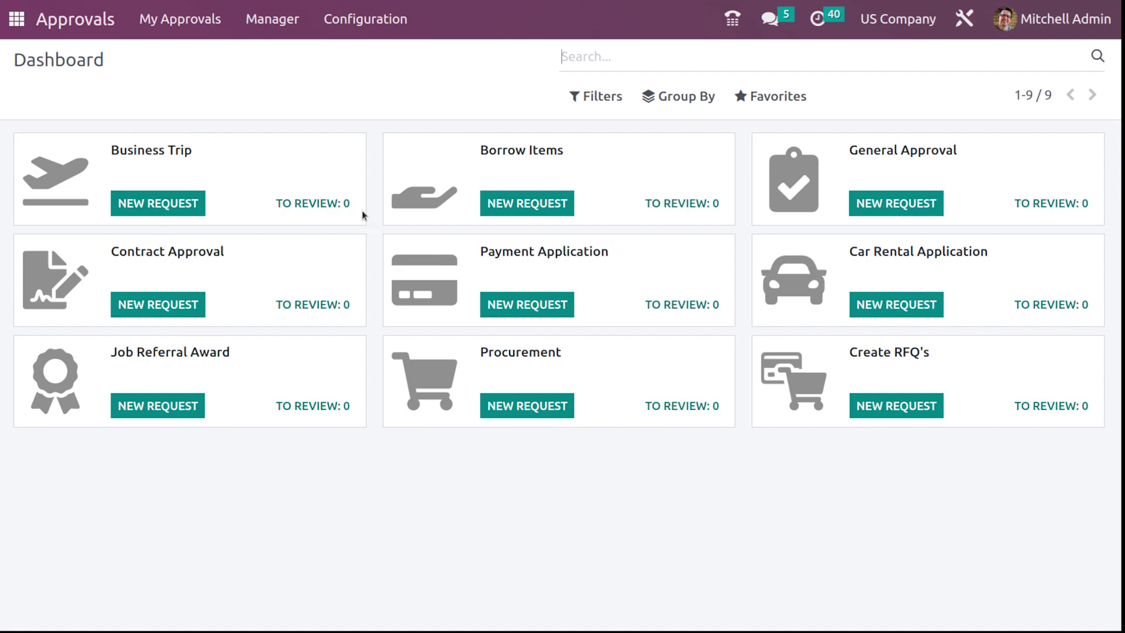
Create a Borrow Items request with a [CONS_0001] Whiteboard Pen line and check its approvers
left_click(507, 213)
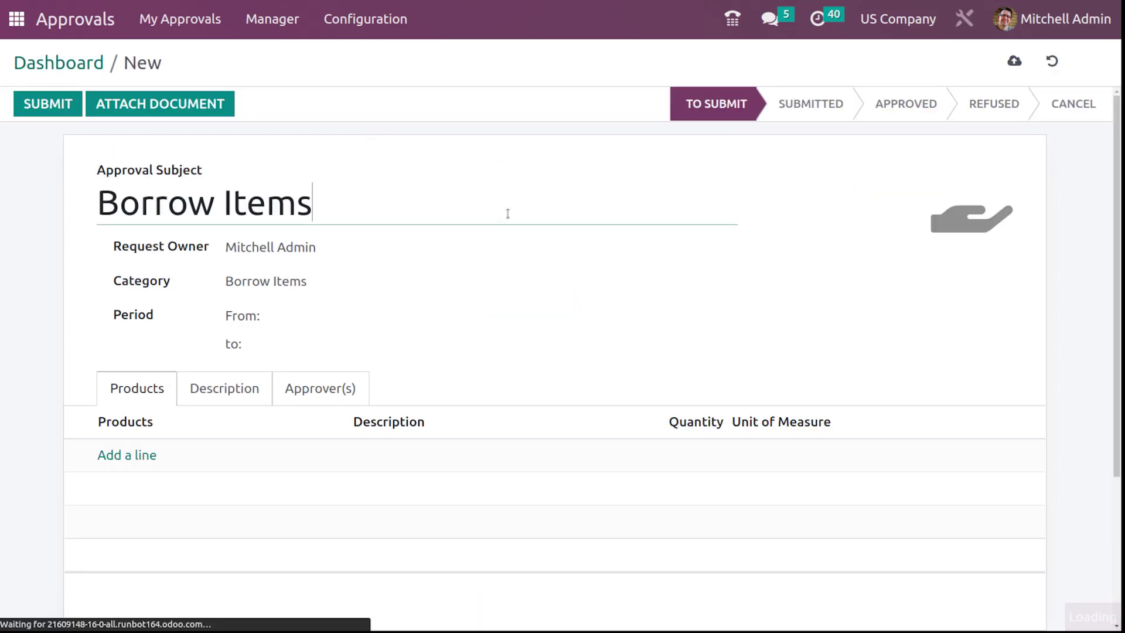
scroll(296, 311, "down", 1)
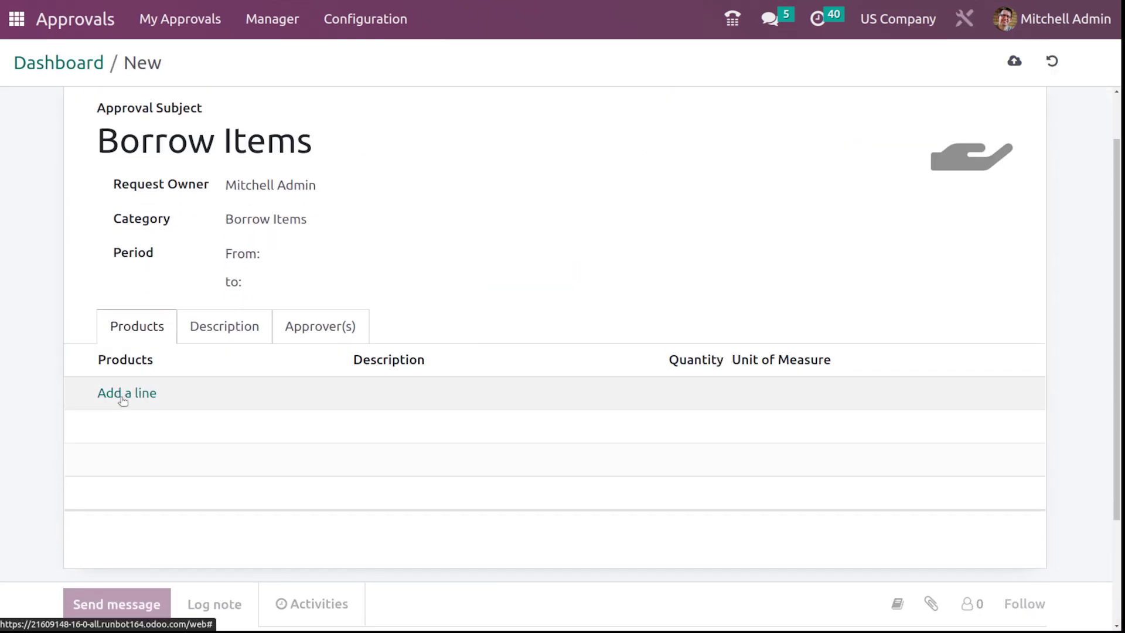
left_click(120, 391)
left_click(157, 388)
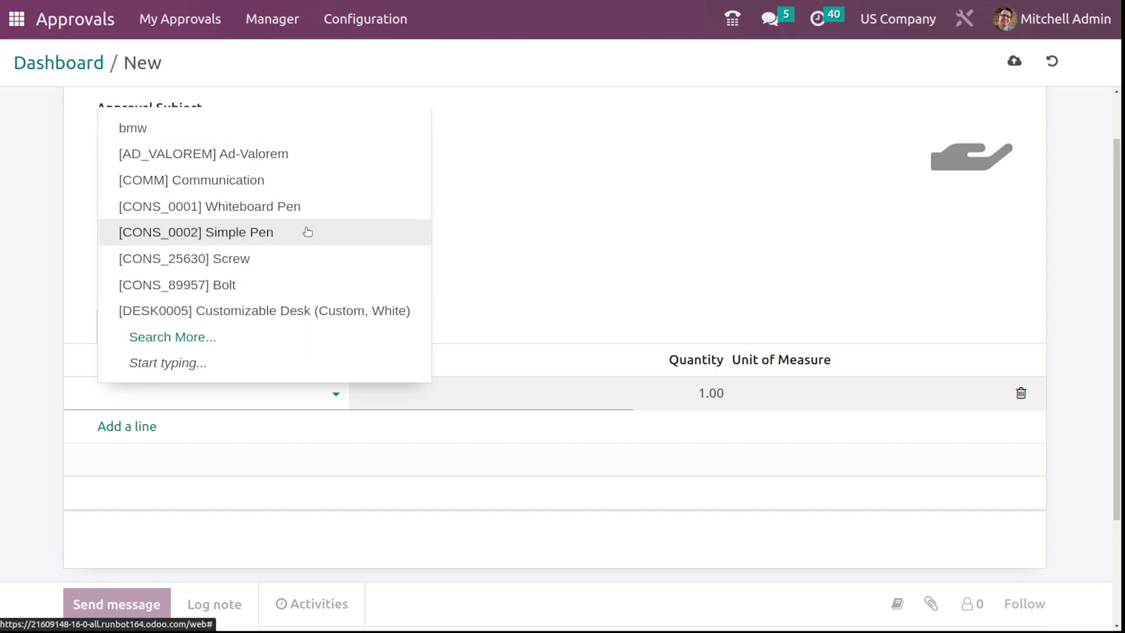
left_click(309, 208)
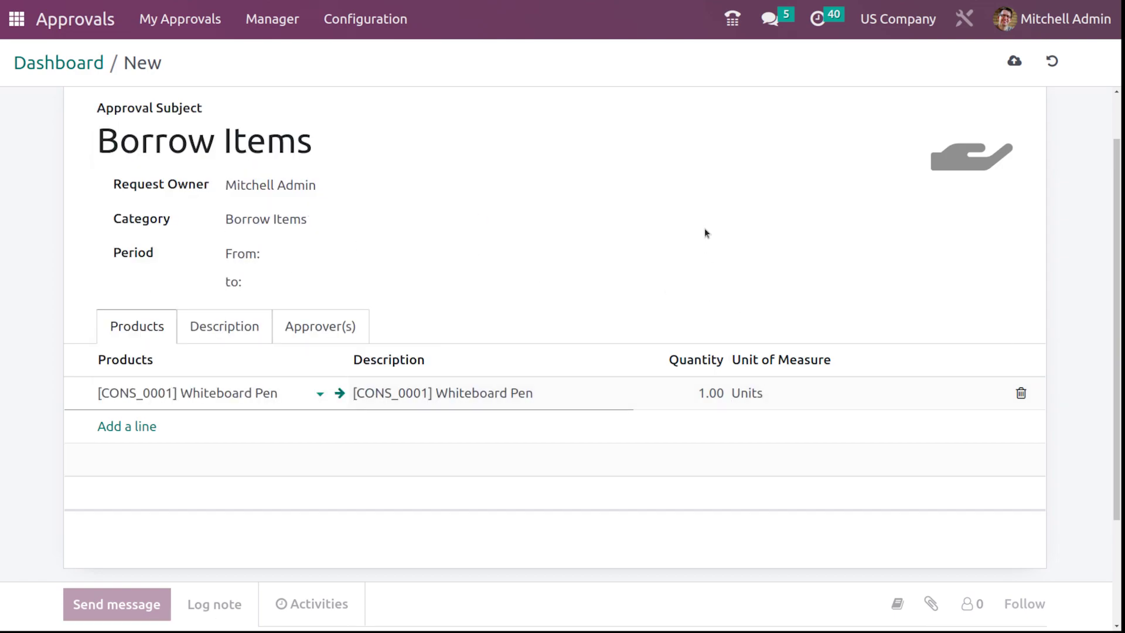
scroll(704, 228, "up", 2)
left_click(197, 395)
left_click(303, 386)
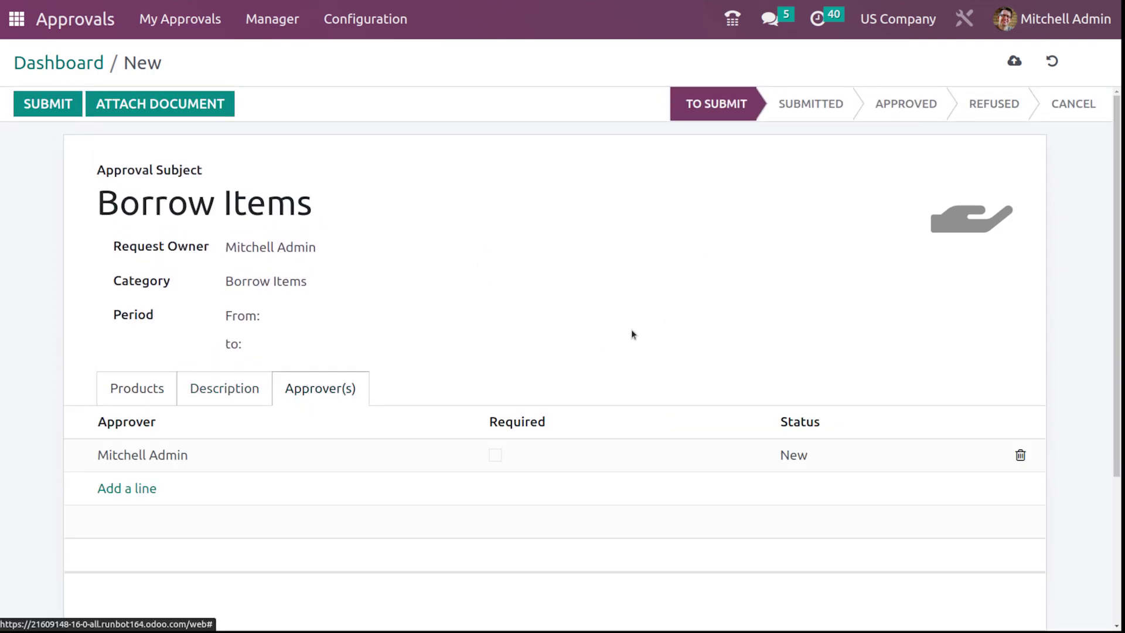
Submit the Borrow Items request for 12/07/2022 to 12/14/2022 and return to the dashboard
left_click(73, 96)
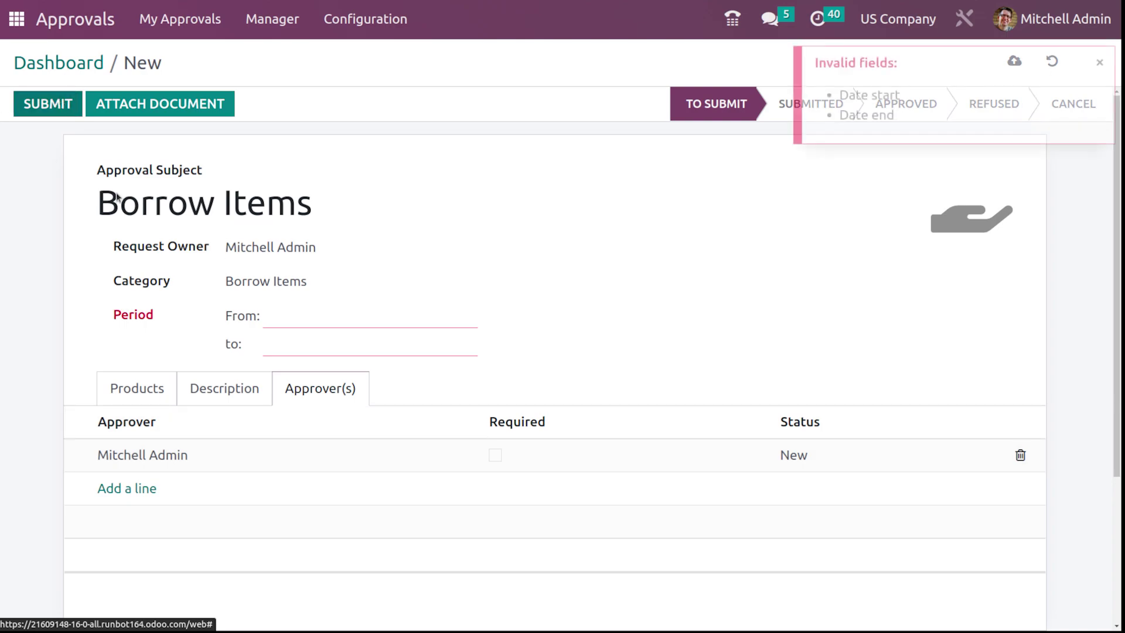
left_click(384, 319)
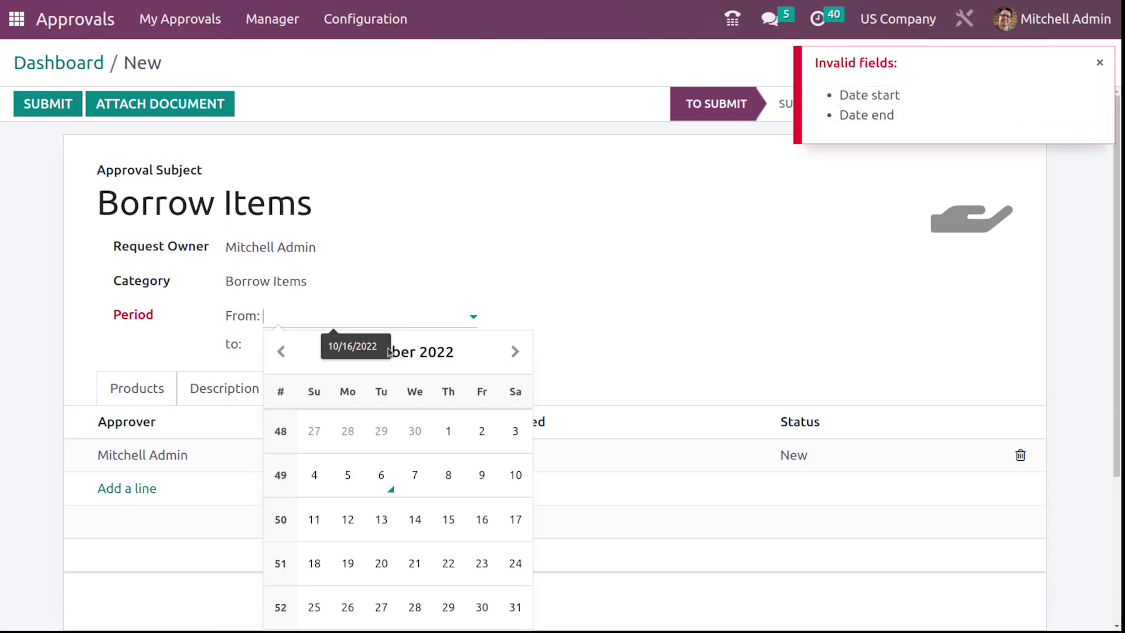
left_click(414, 475)
left_click(334, 341)
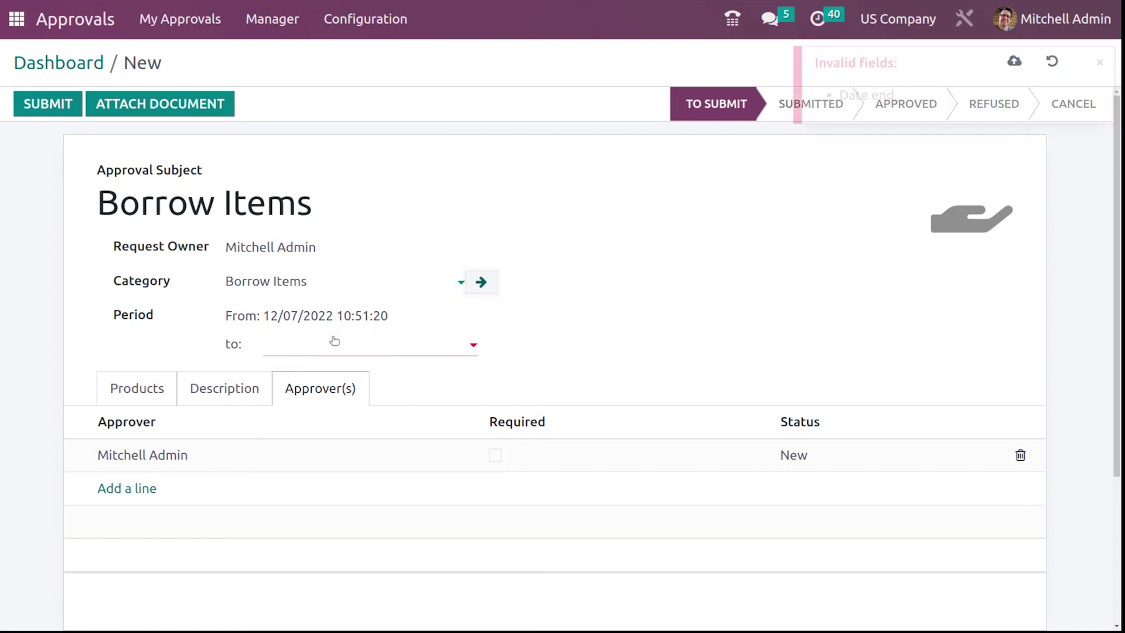
left_click(414, 547)
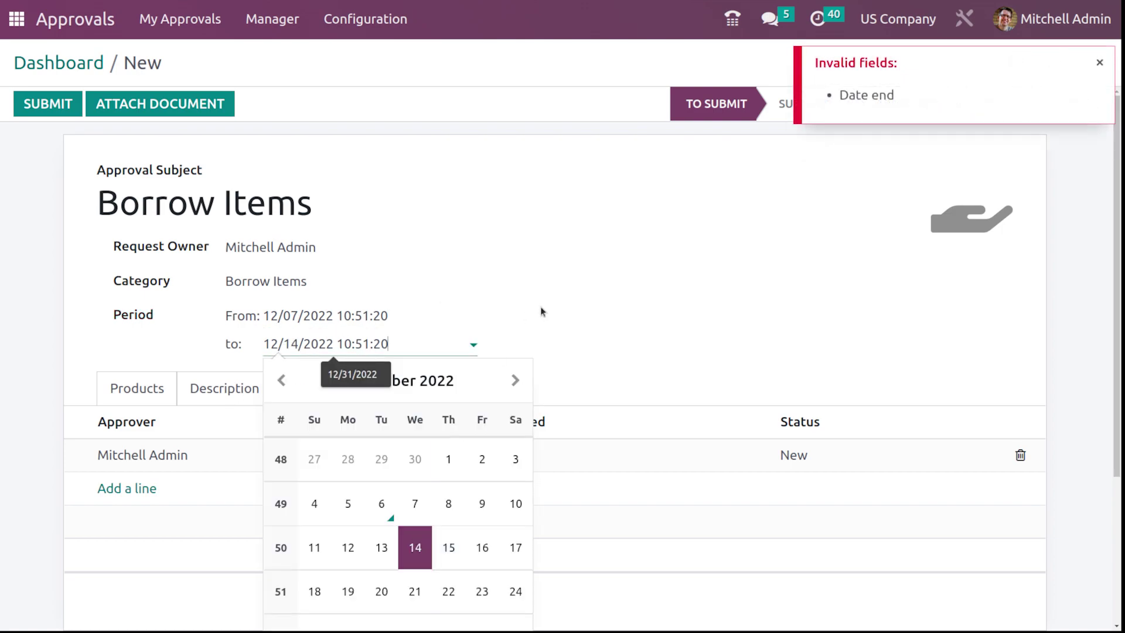
left_click(564, 295)
left_click(22, 109)
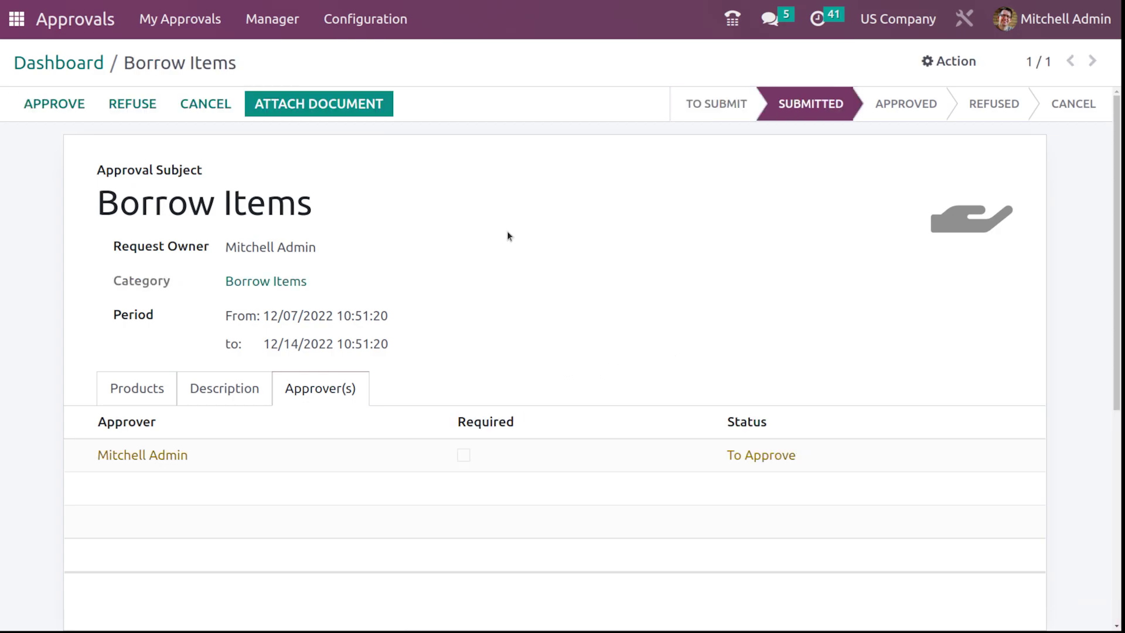
left_click(95, 68)
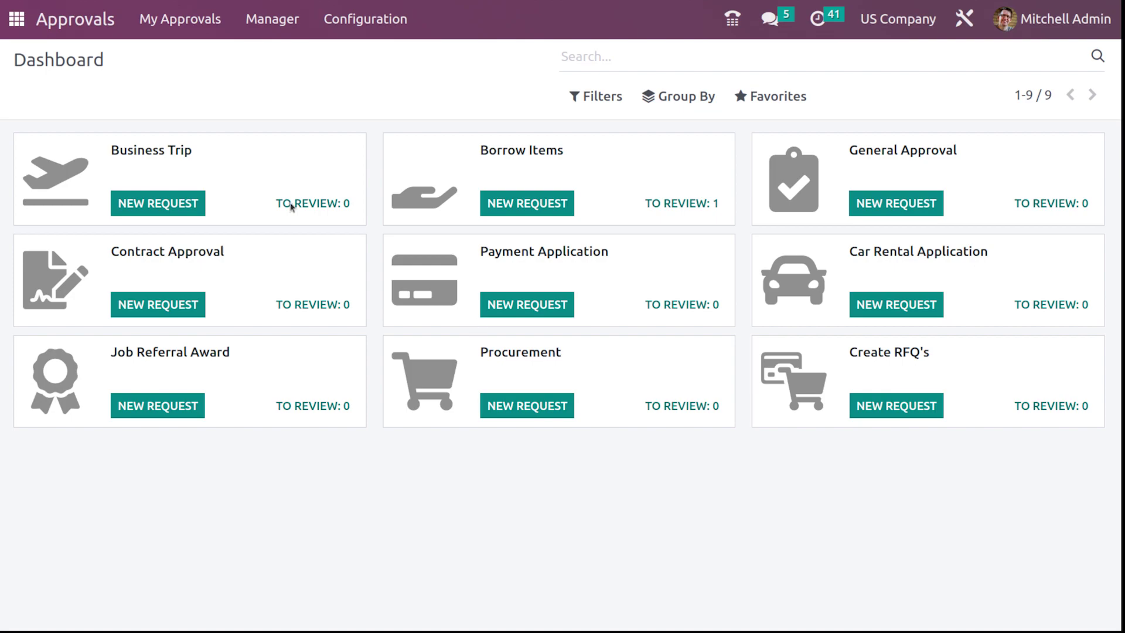
Open the My Requests page from the My Approvals menu
left_click(163, 18)
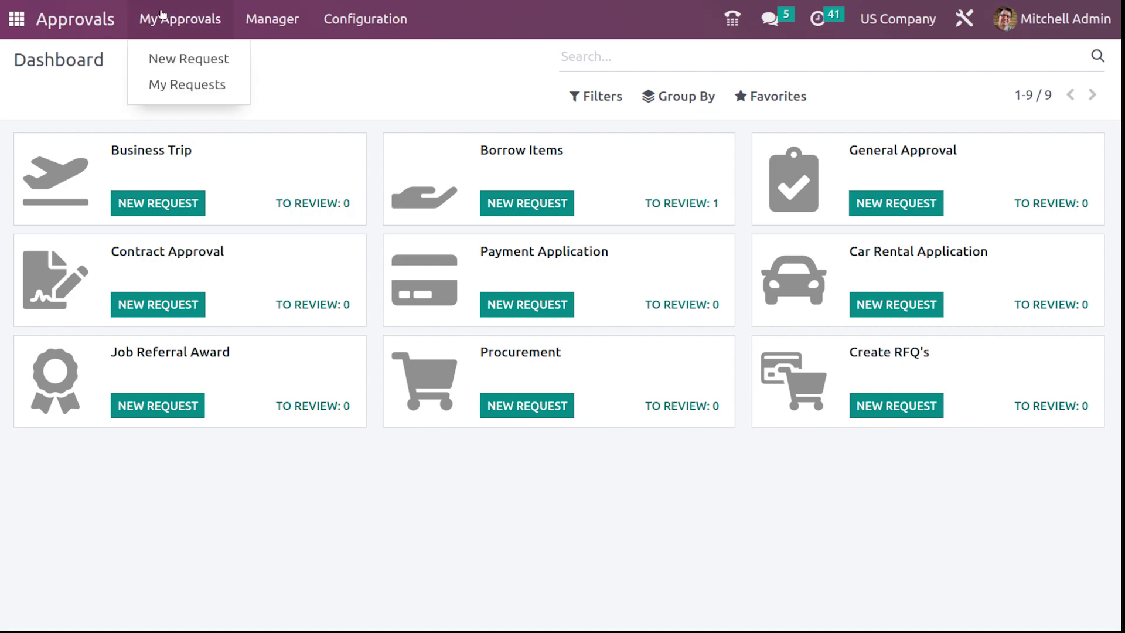
left_click(154, 62)
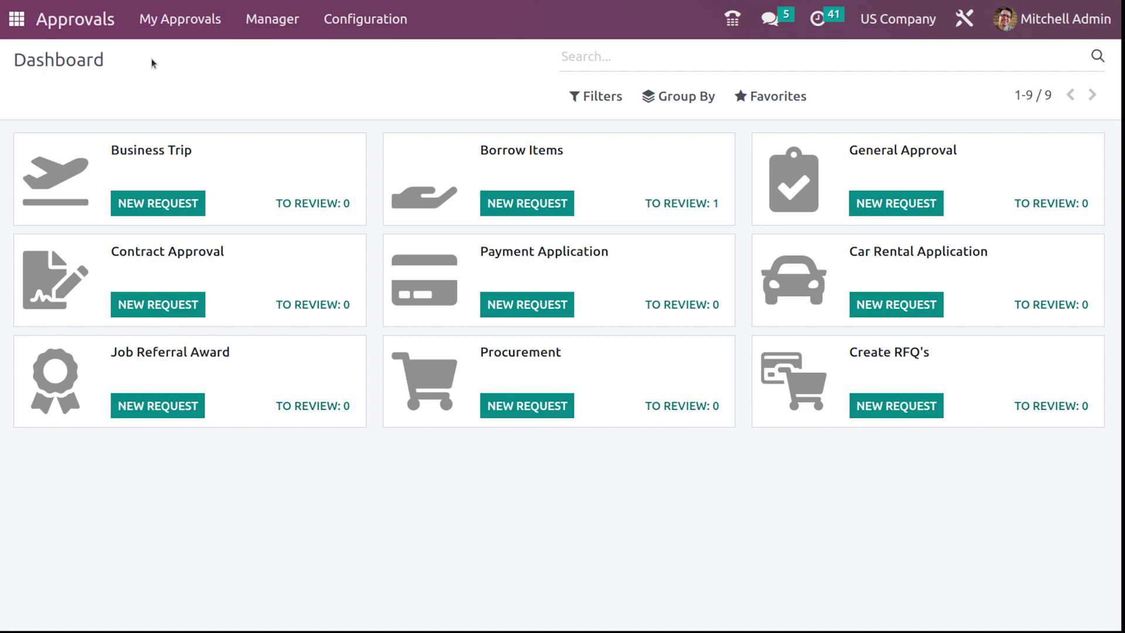
left_click(176, 19)
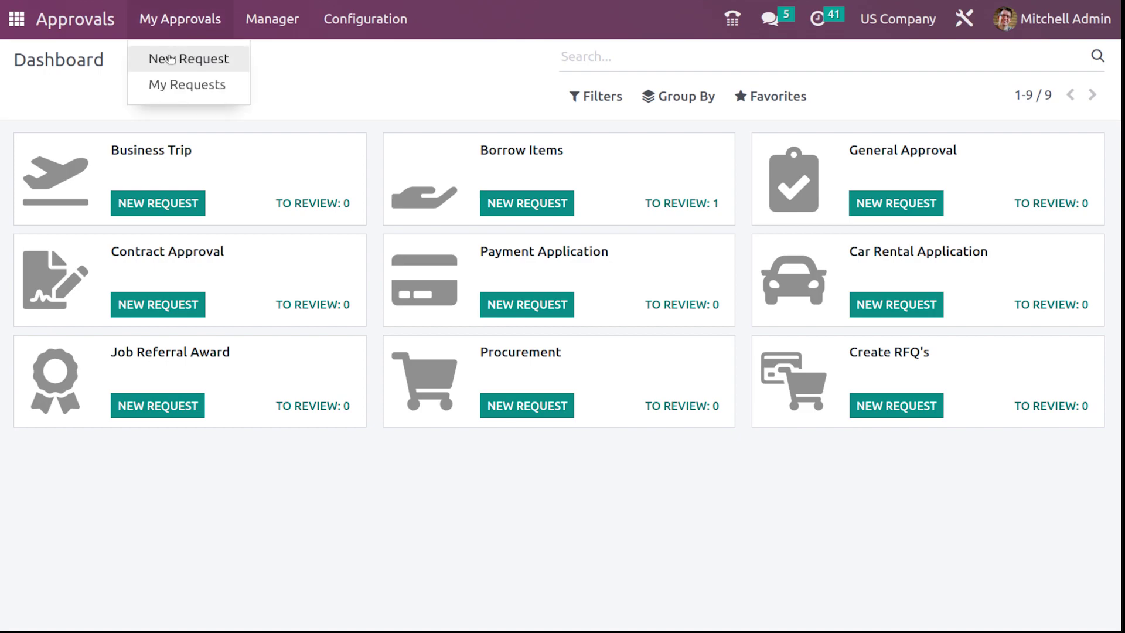
left_click(169, 58)
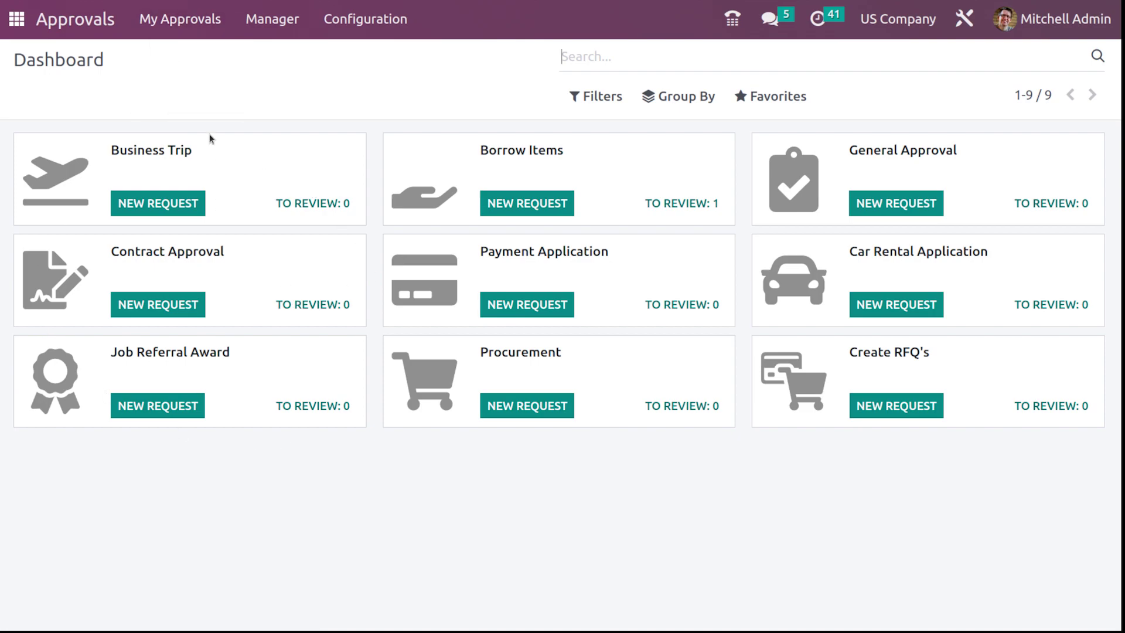
left_click(198, 26)
left_click(185, 88)
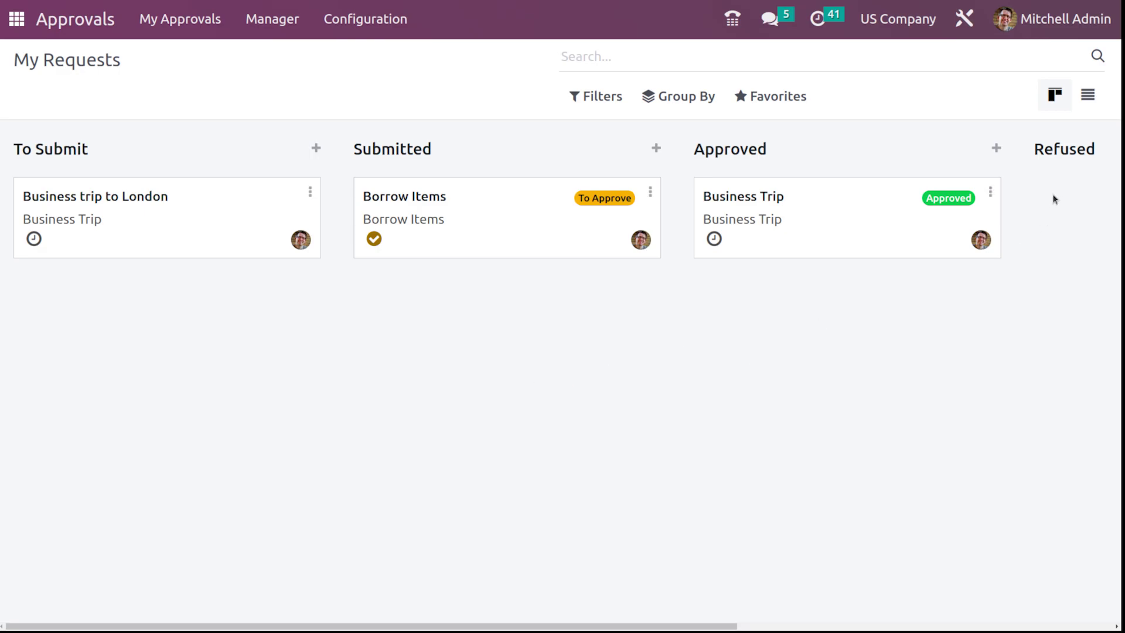
Toggle My Requests between List and Kanban views and browse its filter and favorites options
left_click(1088, 95)
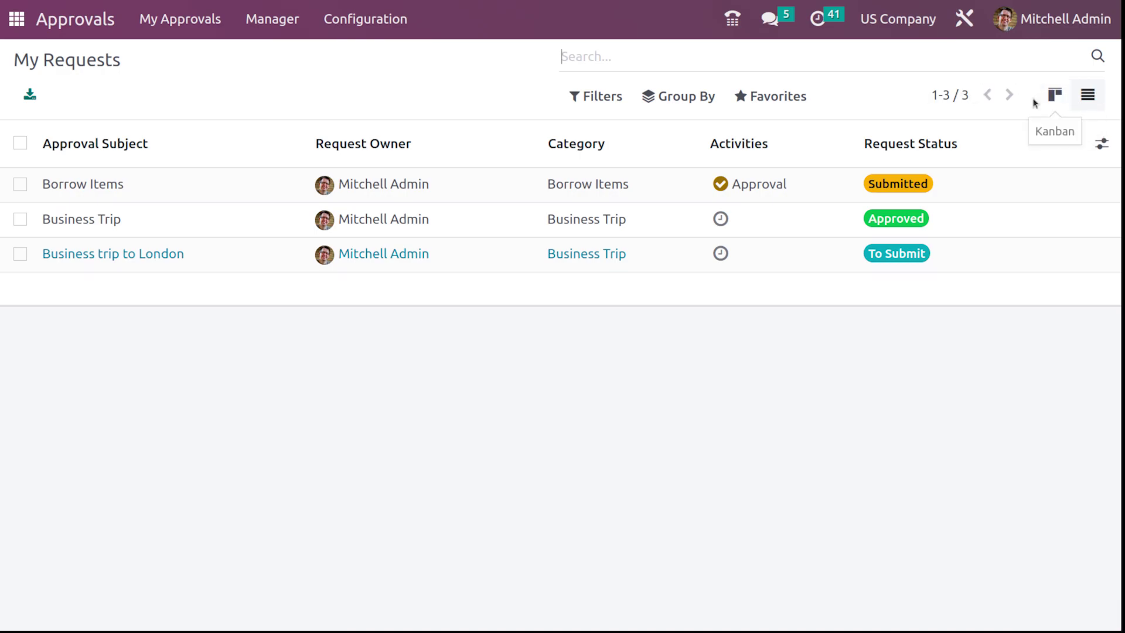
left_click(1058, 94)
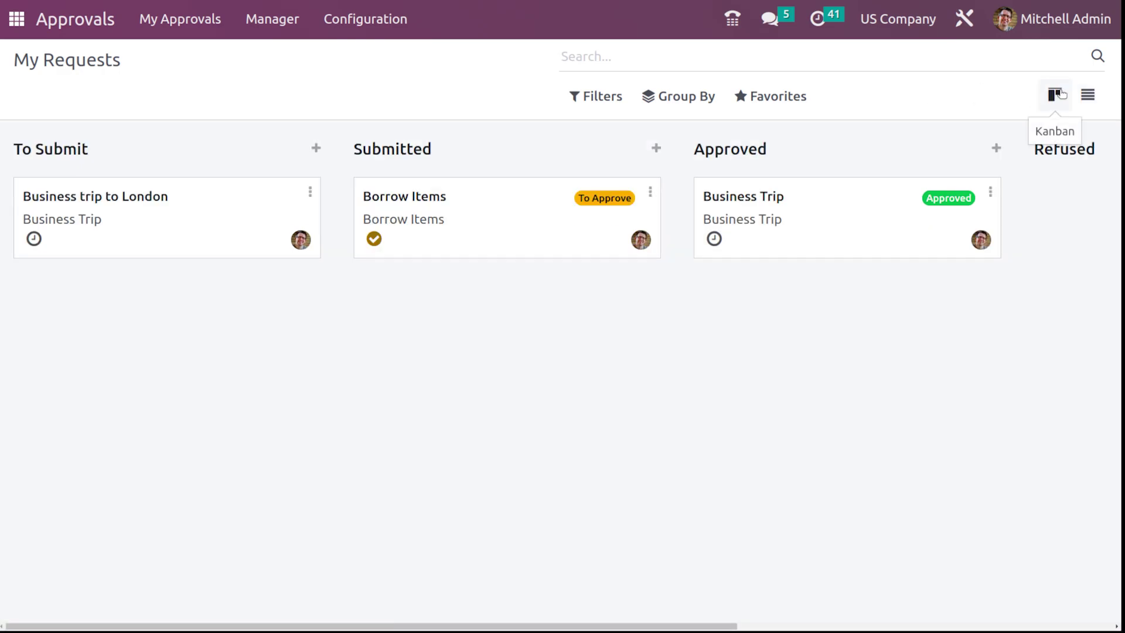
left_click(613, 93)
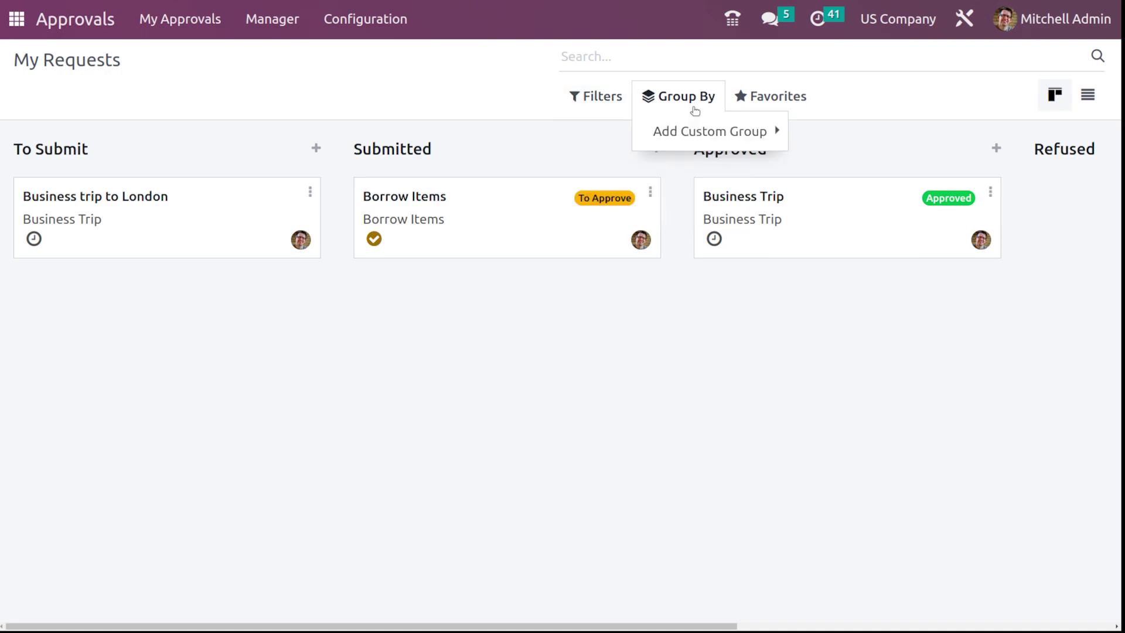
mouse_move(760, 98)
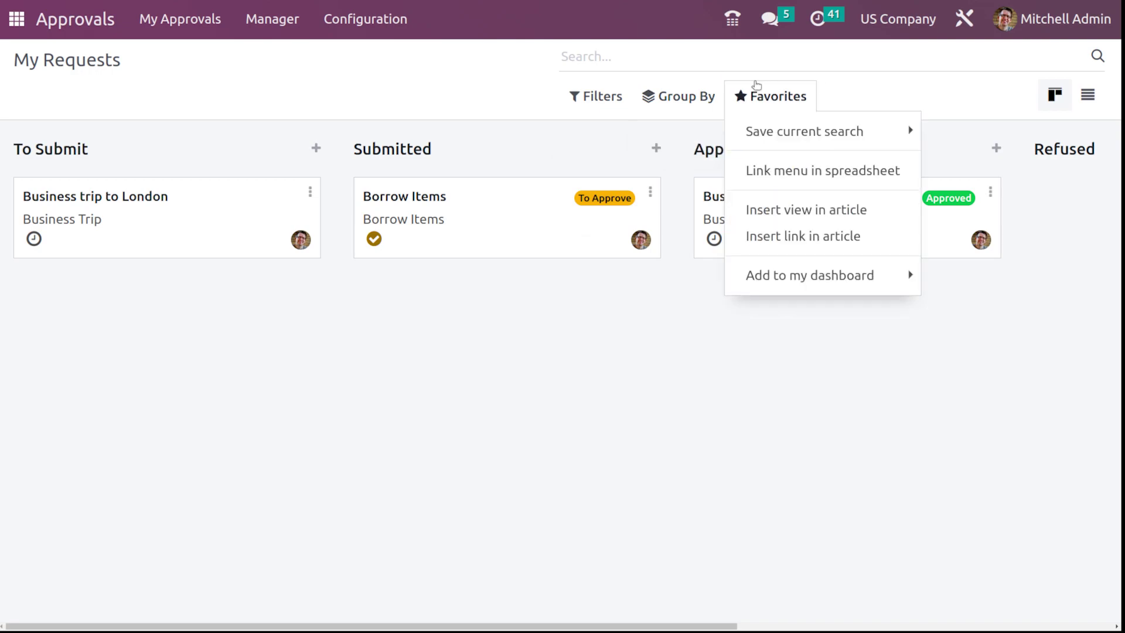
left_click(759, 275)
left_click(749, 355)
left_click(179, 26)
Inspect the Borrow Items request in Approvals to Review, then open the All Approvals list
mouse_move(267, 12)
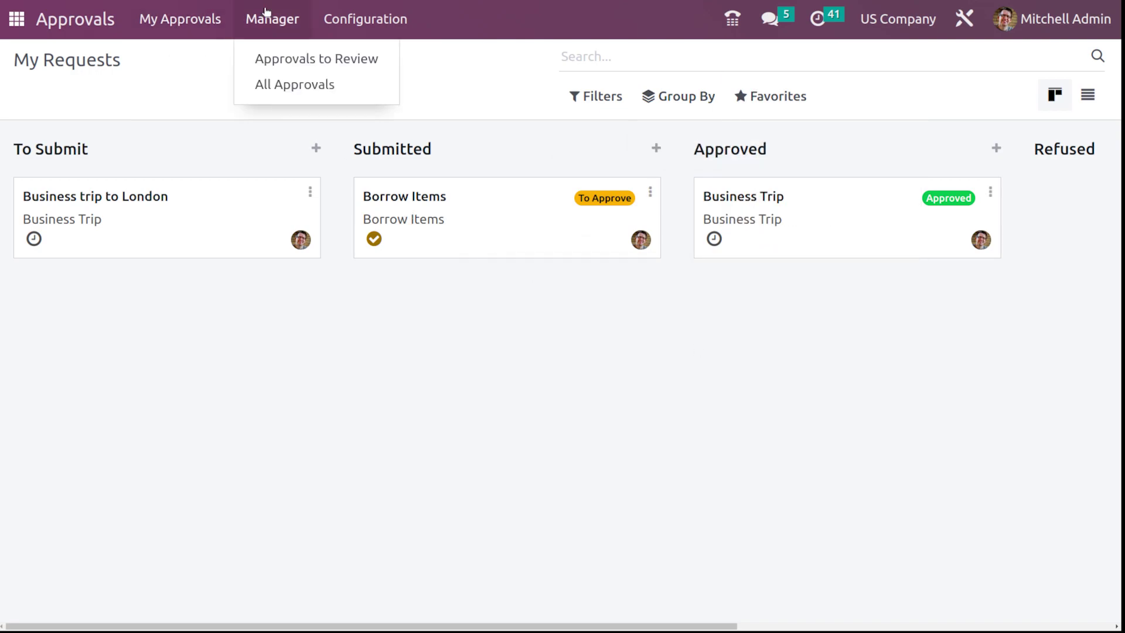
left_click(269, 57)
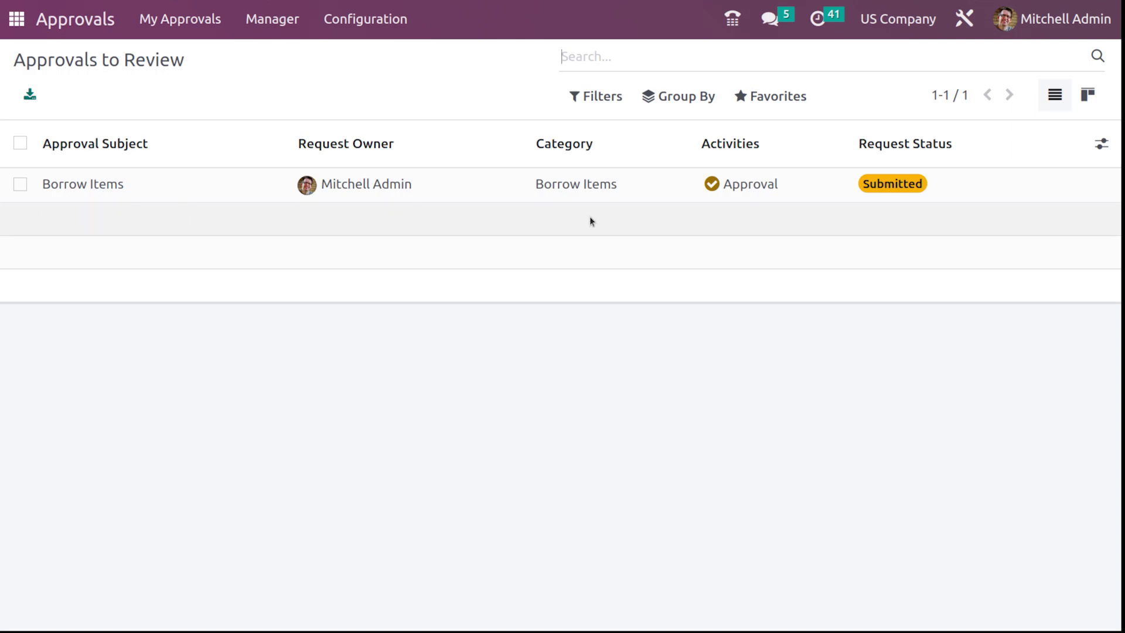
left_click(537, 196)
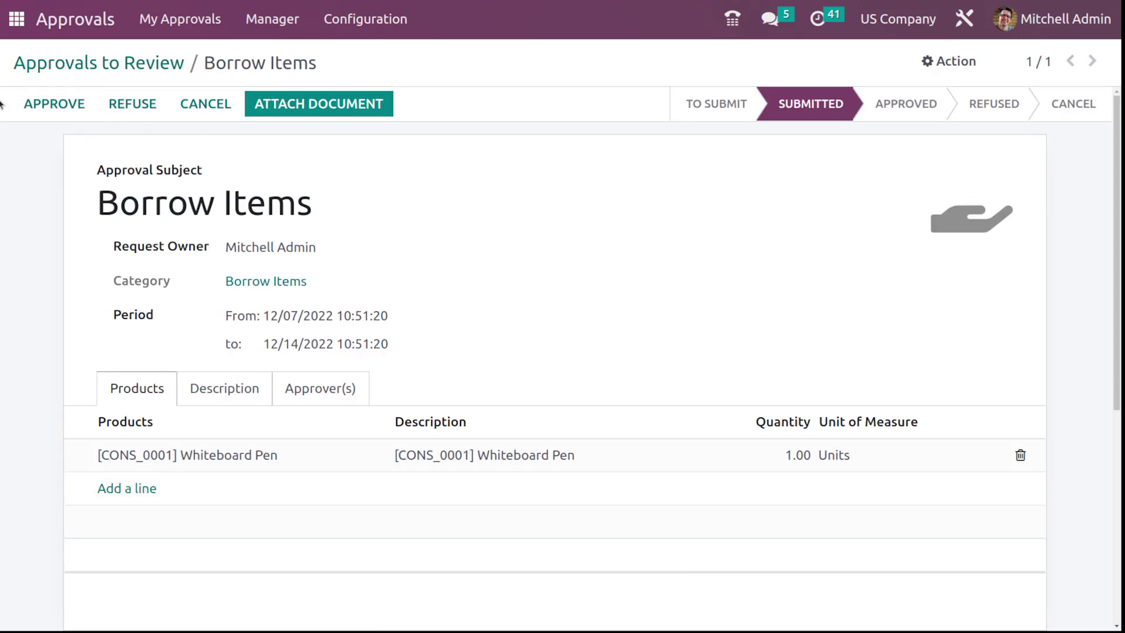
left_click(161, 66)
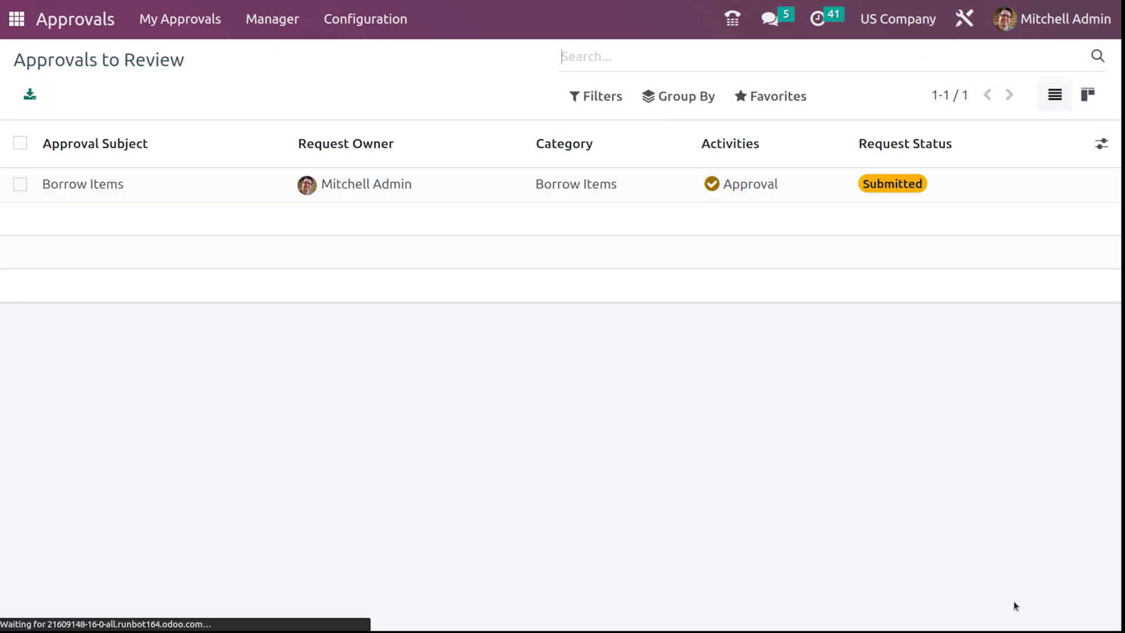
left_click(287, 20)
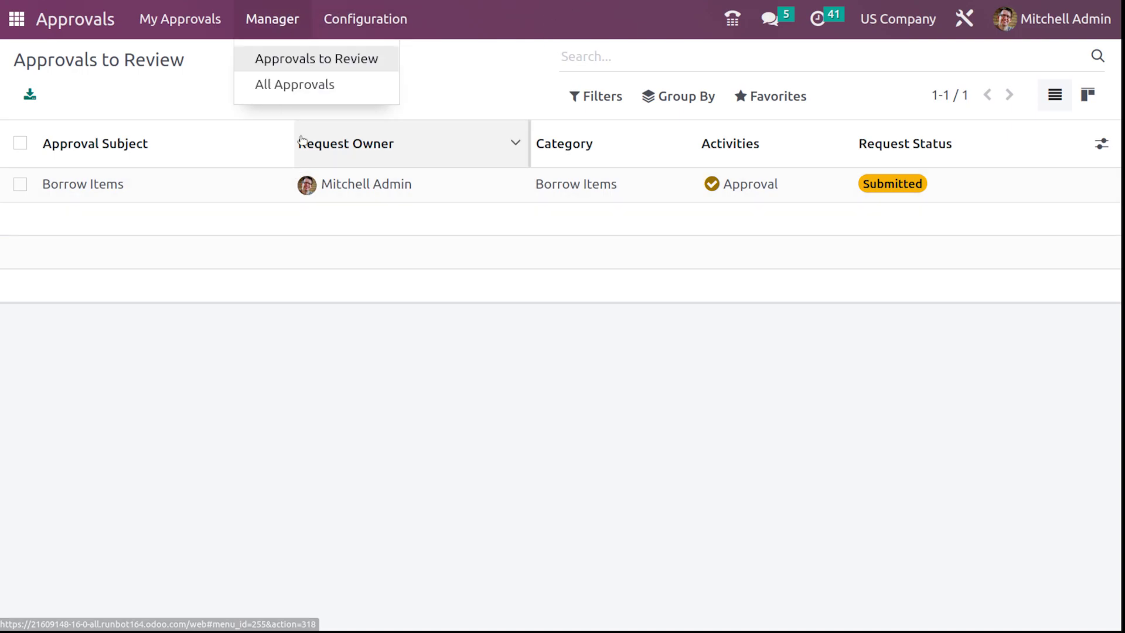
left_click(311, 92)
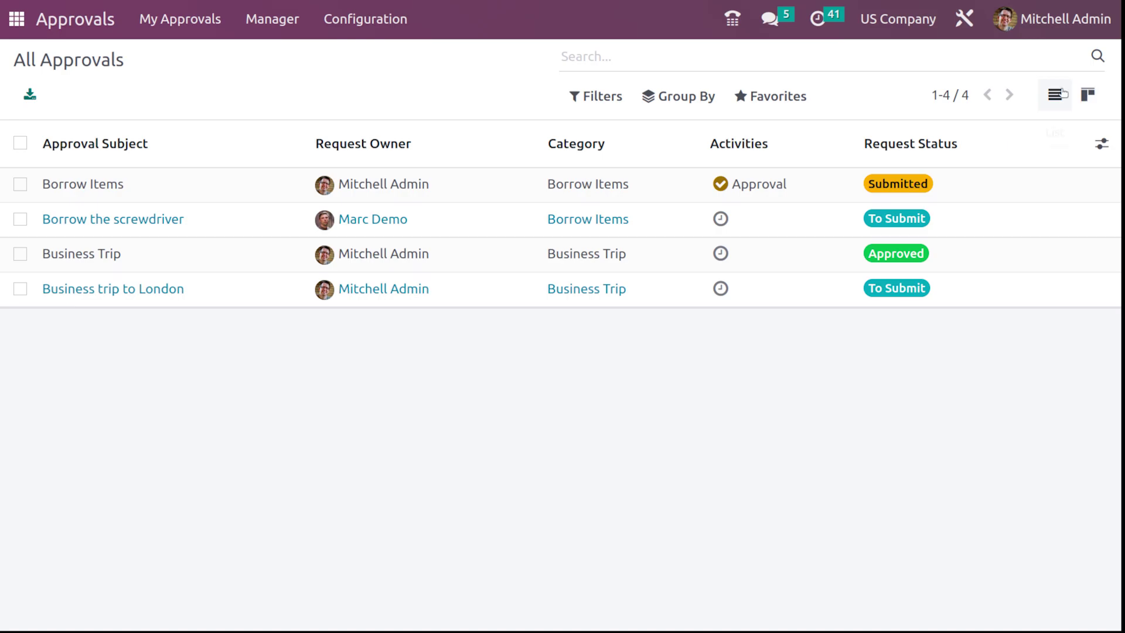
Switch All Approvals to Kanban, then display the Configuration > Approvals Types list
left_click(1085, 94)
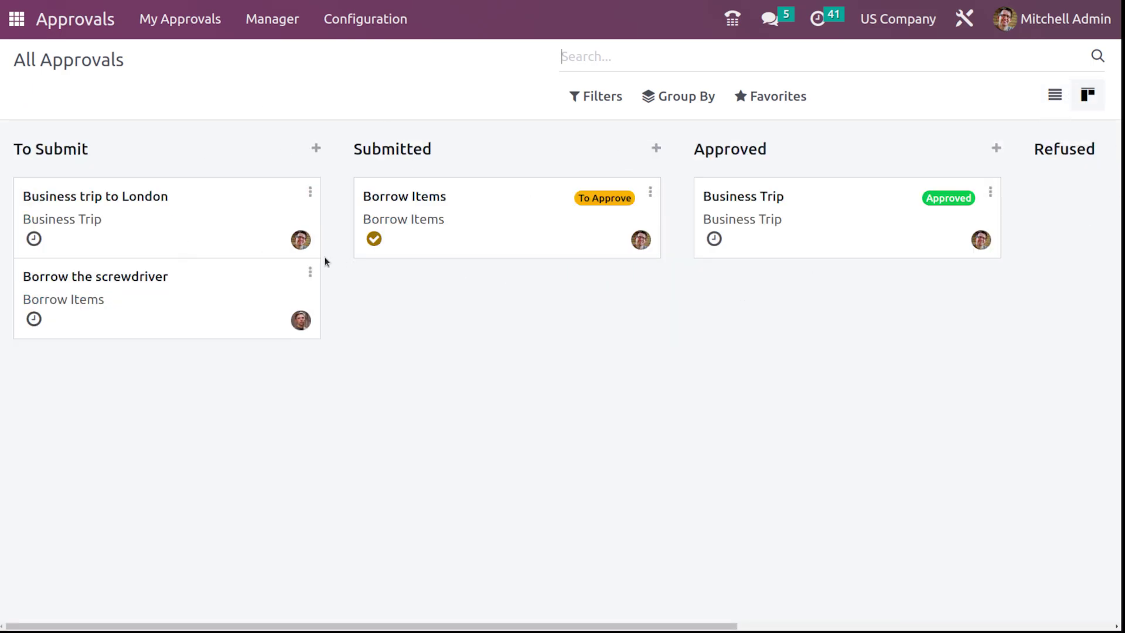
left_click(366, 28)
left_click(363, 57)
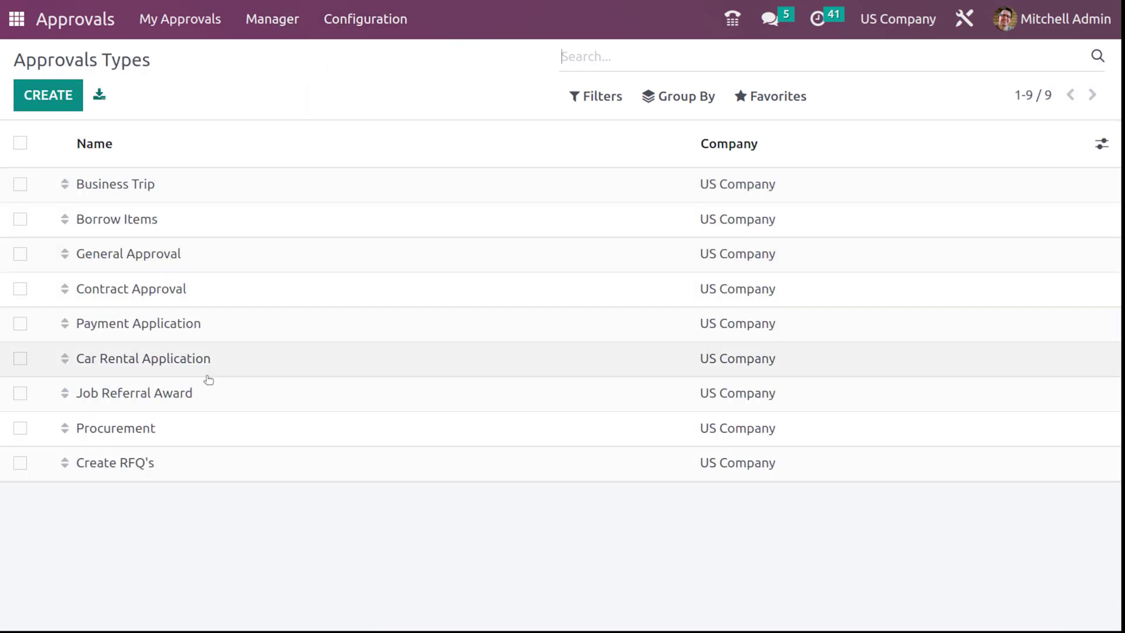
left_click(62, 24)
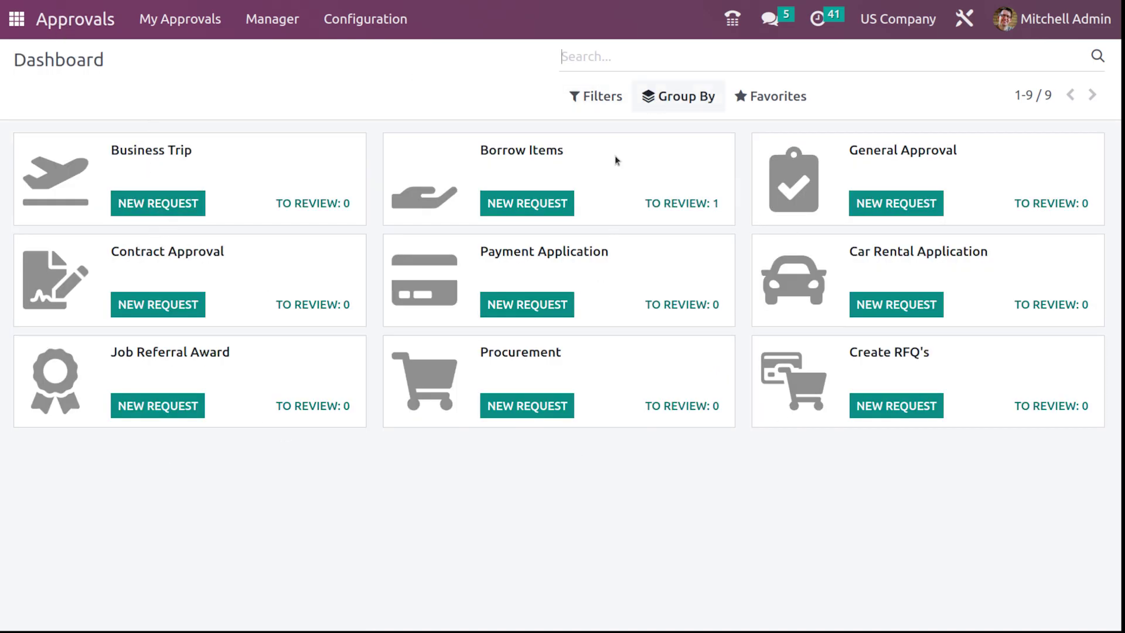
left_click(333, 22)
left_click(342, 61)
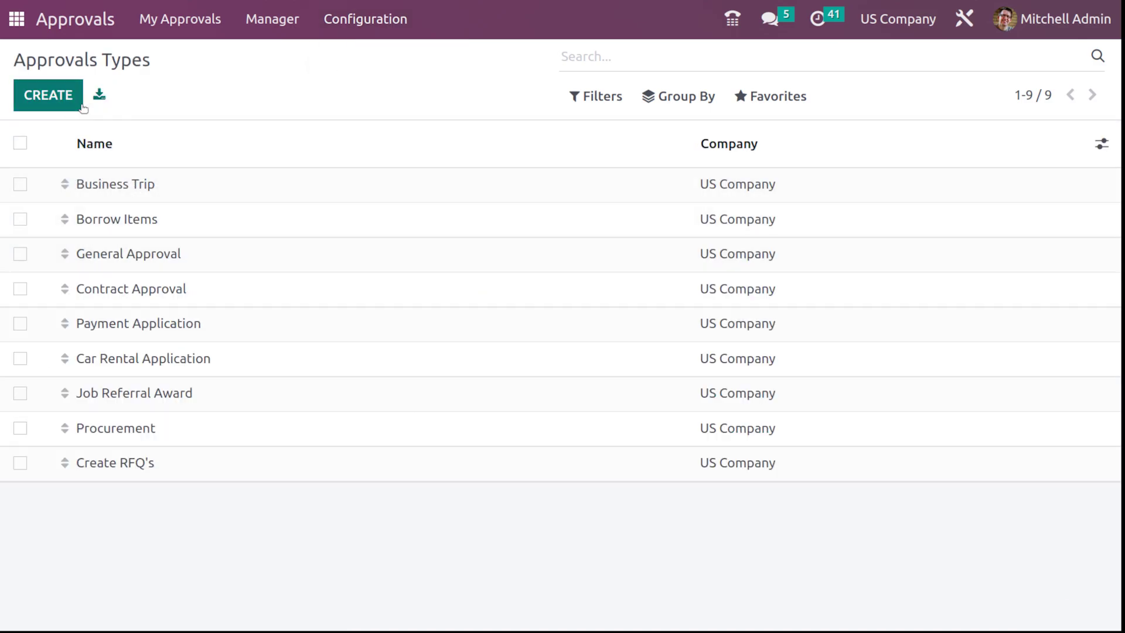
Create a new approval type named 'vaccation', choose its kind, and leave sequence numbering off
left_click(51, 103)
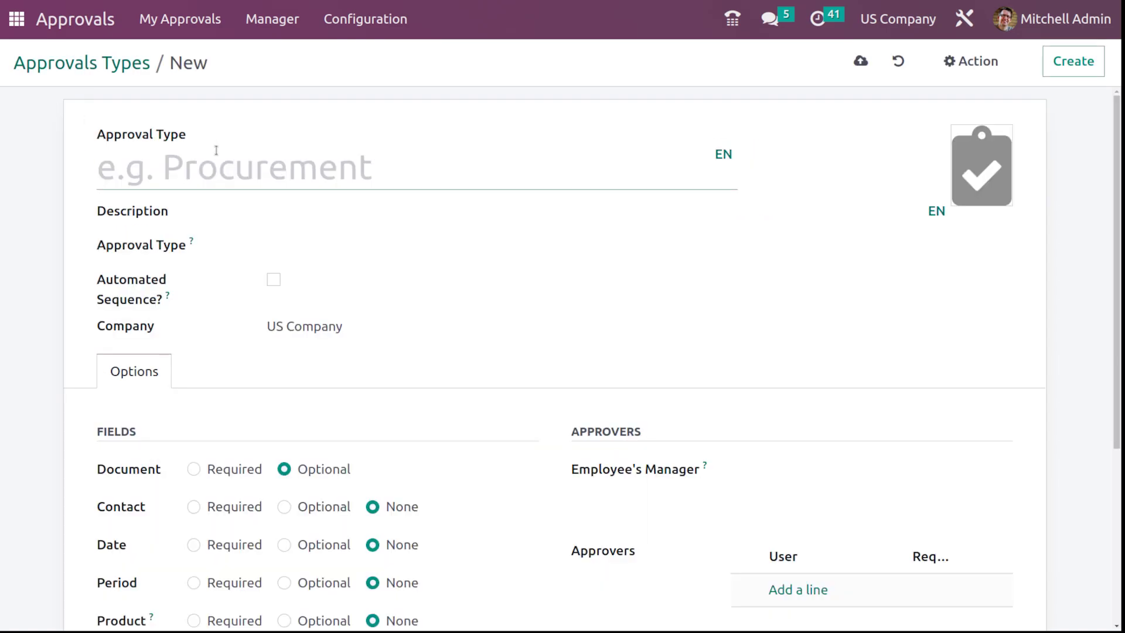
type("vaccation")
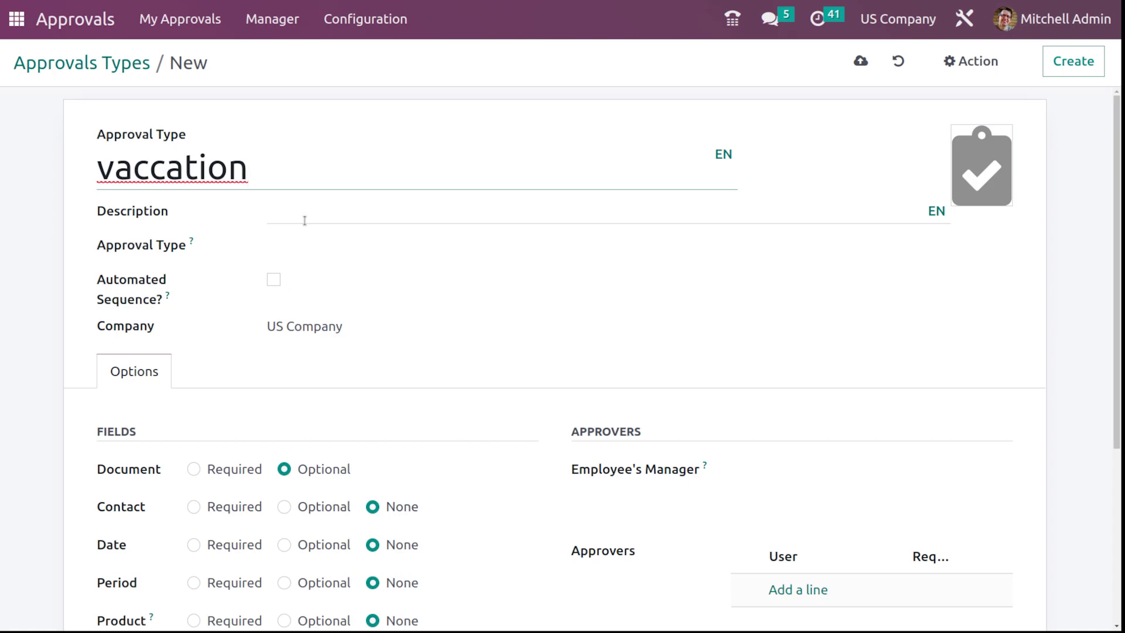
left_click(274, 248)
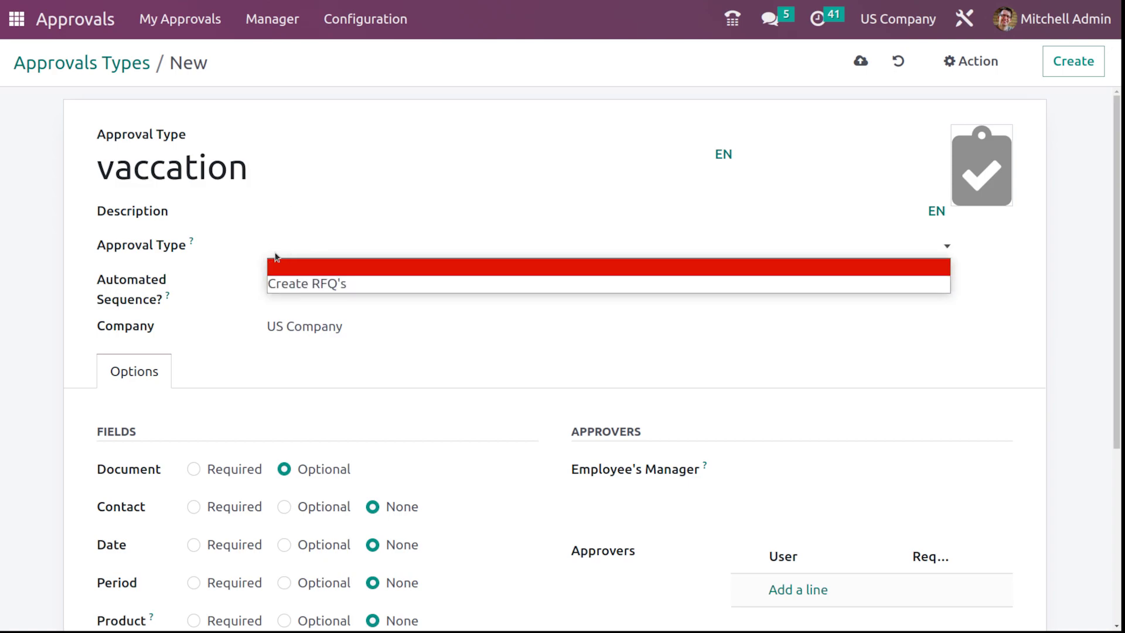
left_click(233, 276)
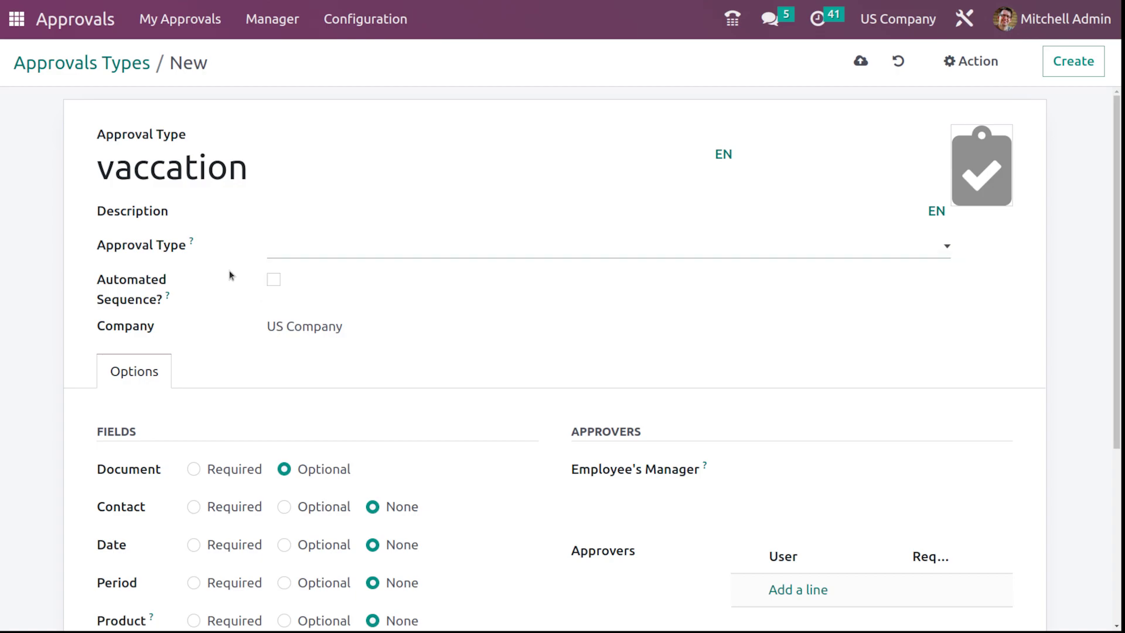
left_click(273, 280)
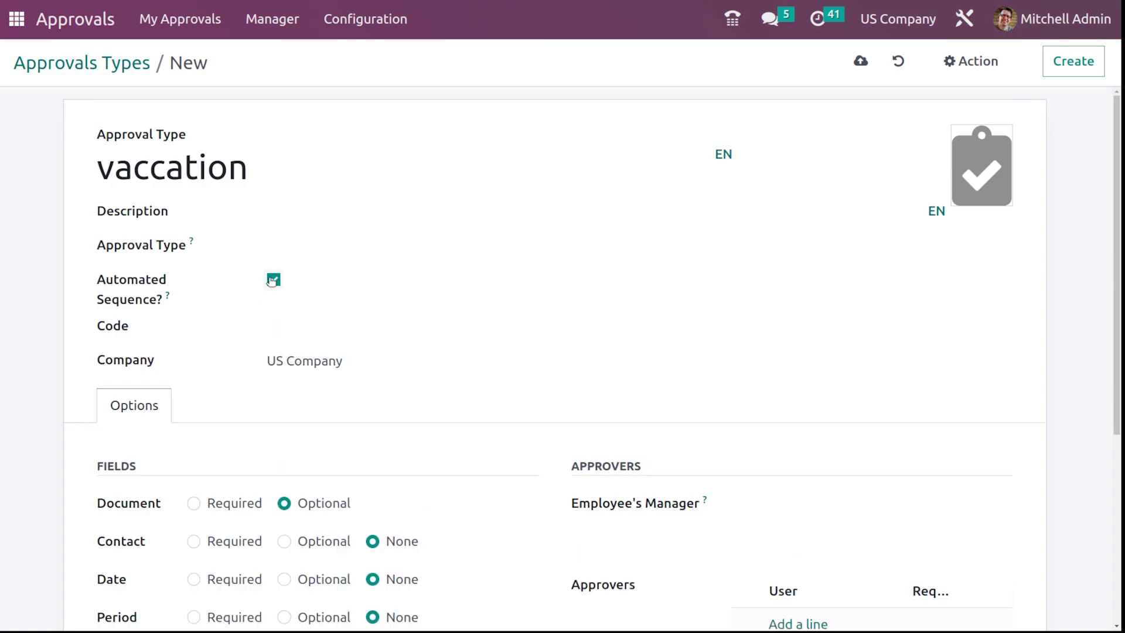
left_click(273, 280)
scroll(273, 305, "down", 1)
scroll(226, 269, "down", 4)
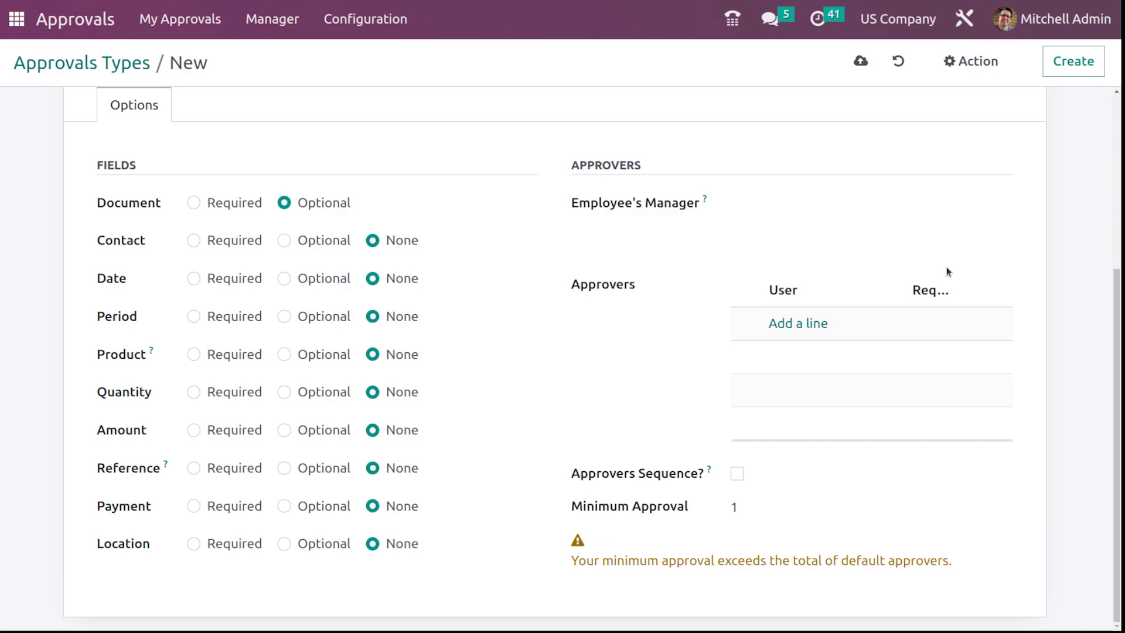
Make the employee's manager an approver and add the admin user as an extra approver
left_click(846, 202)
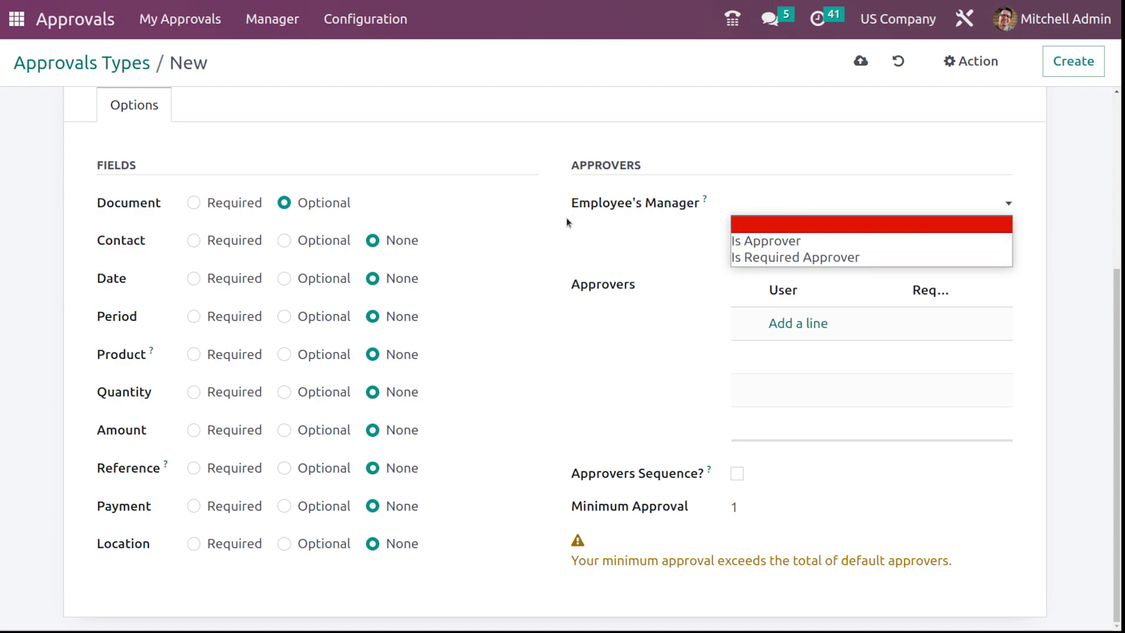
left_click(879, 241)
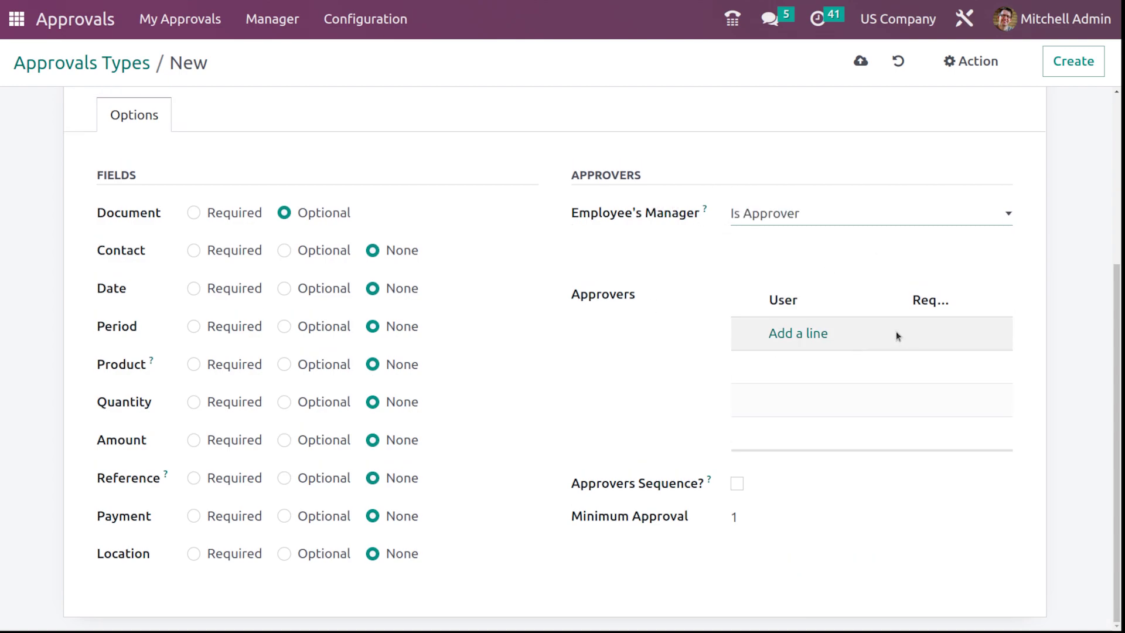
left_click(788, 335)
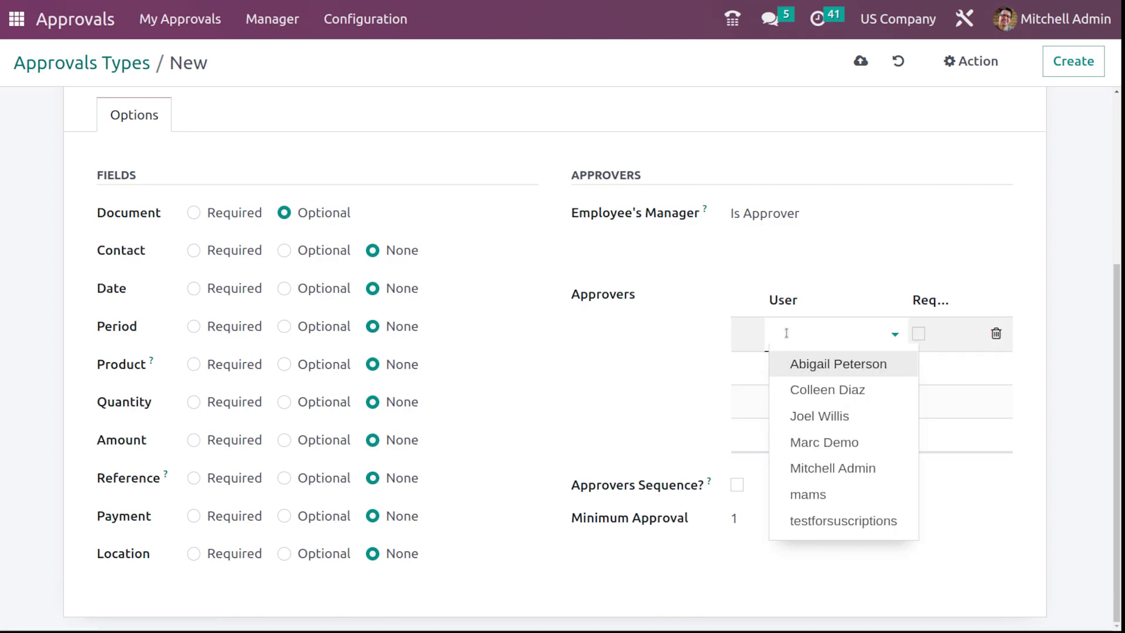
left_click(801, 478)
left_click(639, 346)
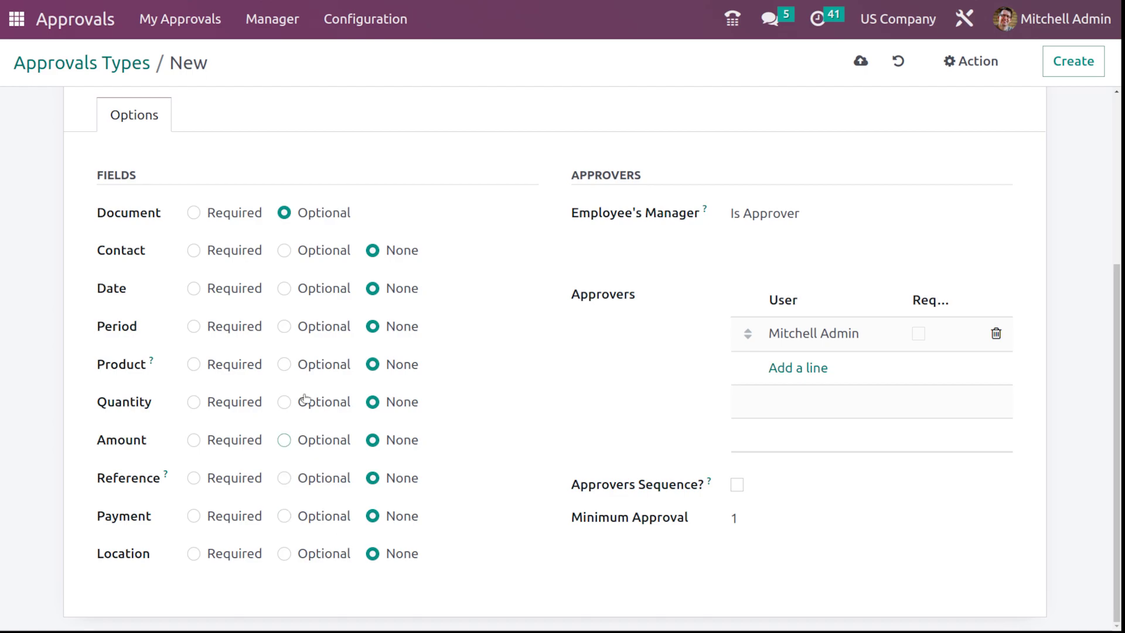
Set the Date and Period fields to Optional
scroll(360, 376, "up", 1)
scroll(359, 377, "up", 3)
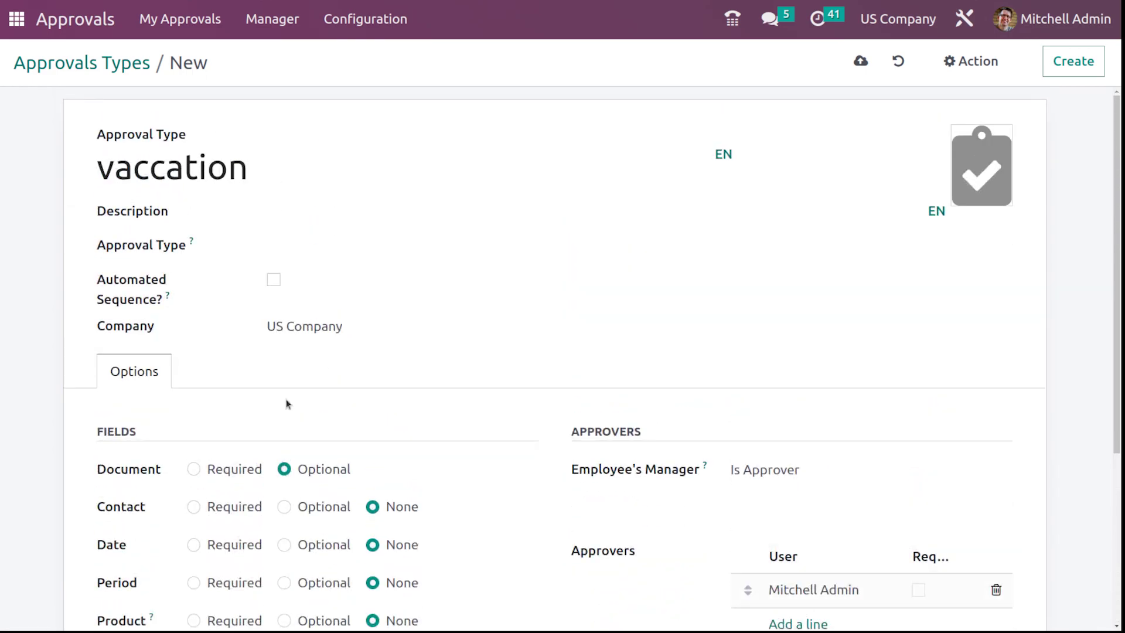
scroll(287, 404, "down", 3)
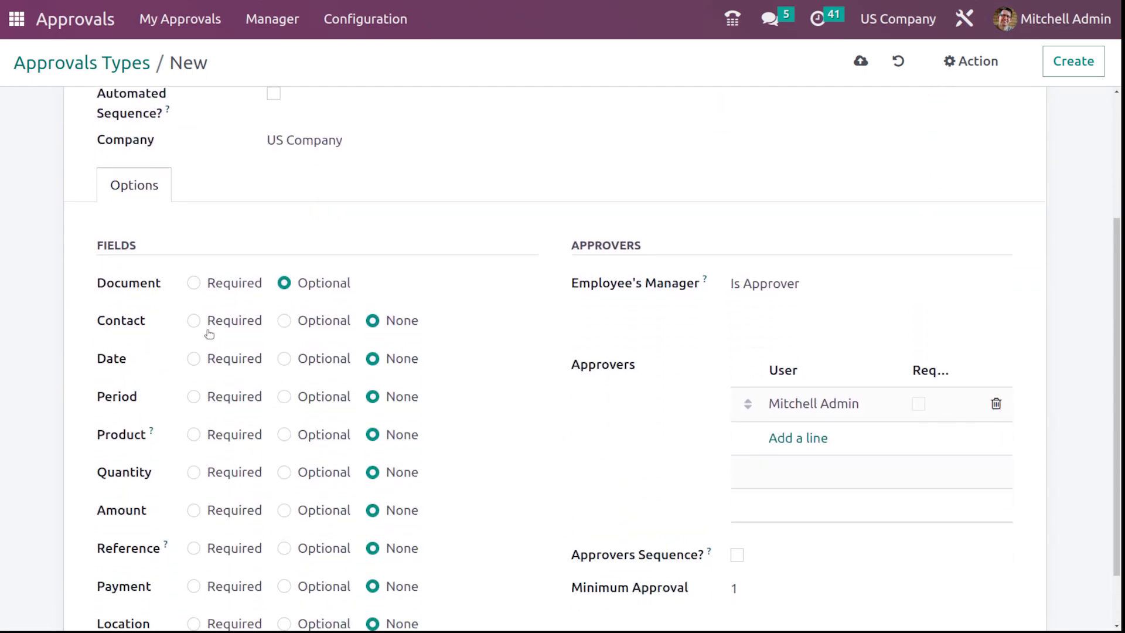
left_click(284, 358)
scroll(288, 402, "down", 1)
left_click(284, 328)
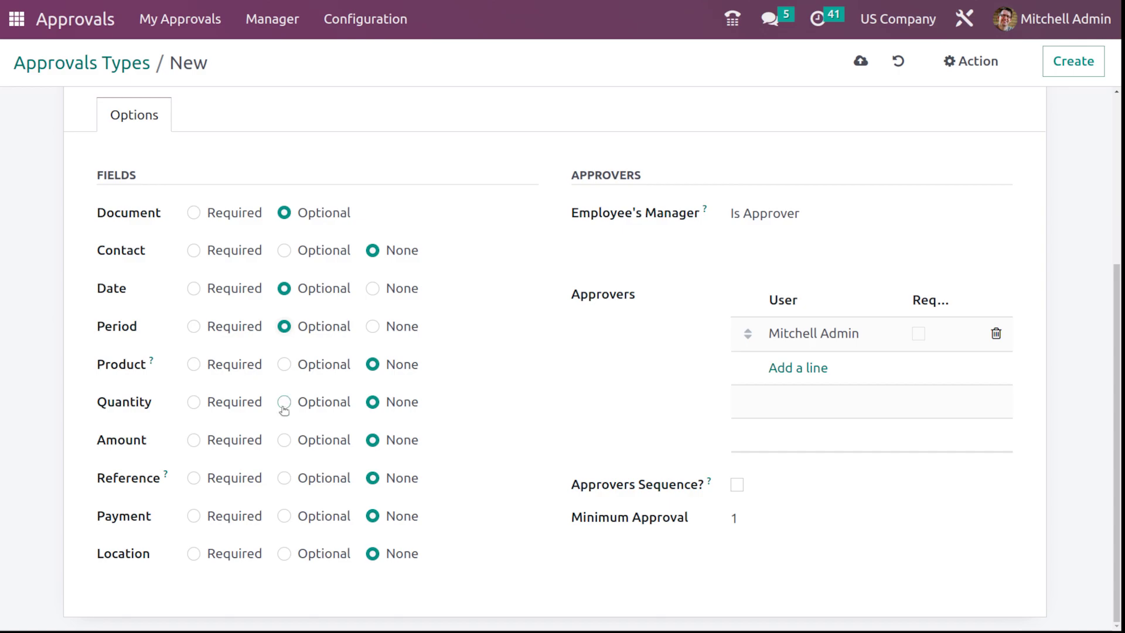
Save the vaccation approval type and return to the Approvals Types list
scroll(543, 215, "up", 4)
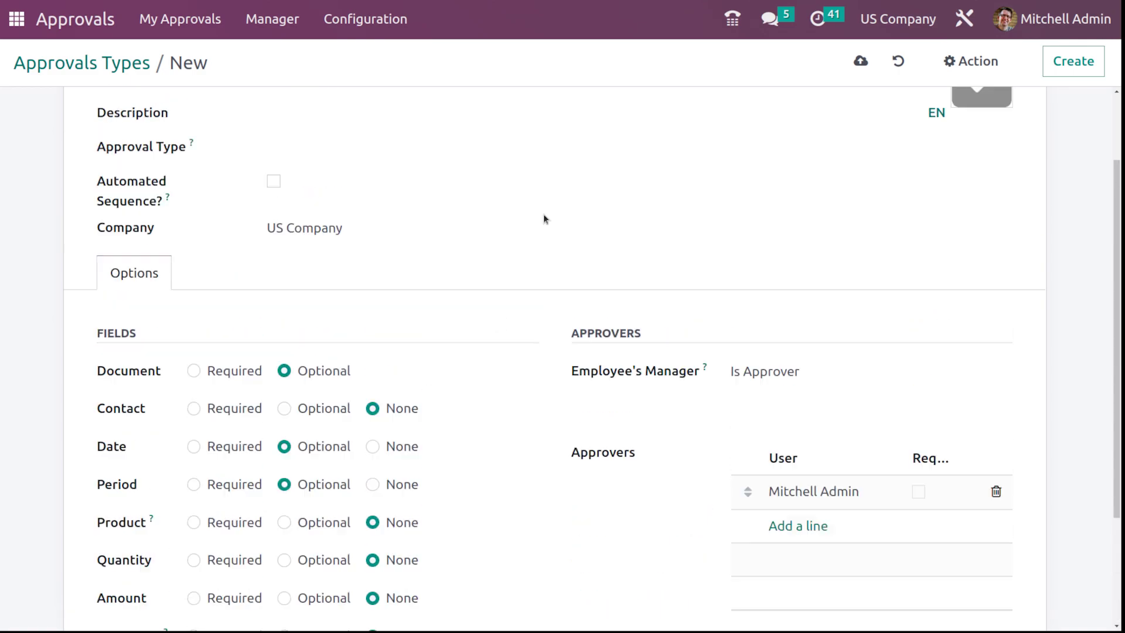
left_click(857, 62)
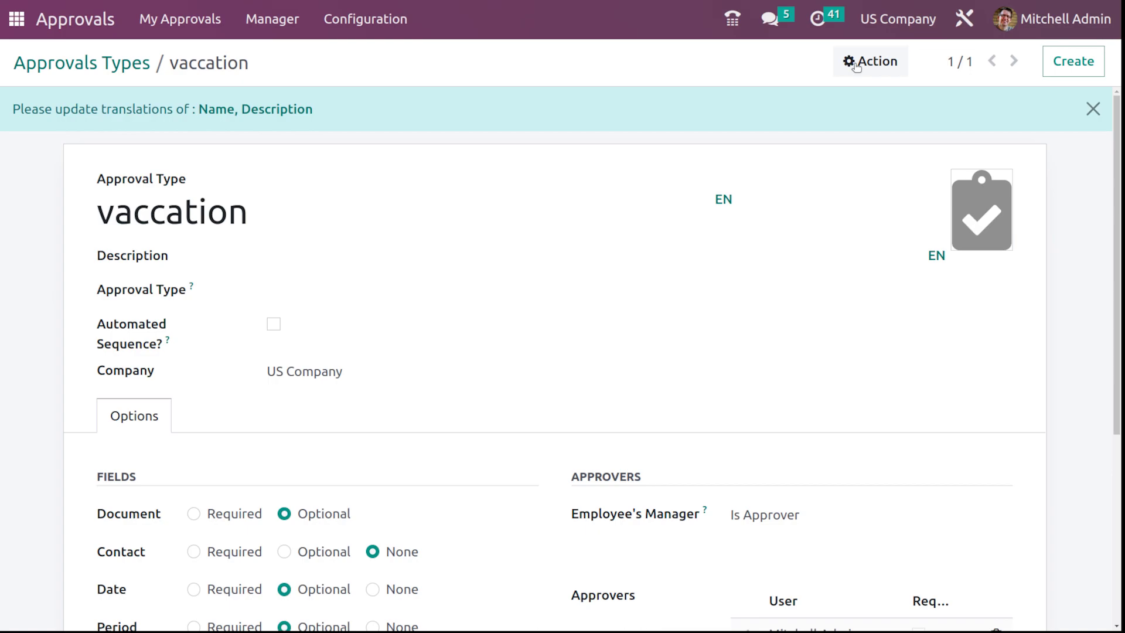
left_click(63, 64)
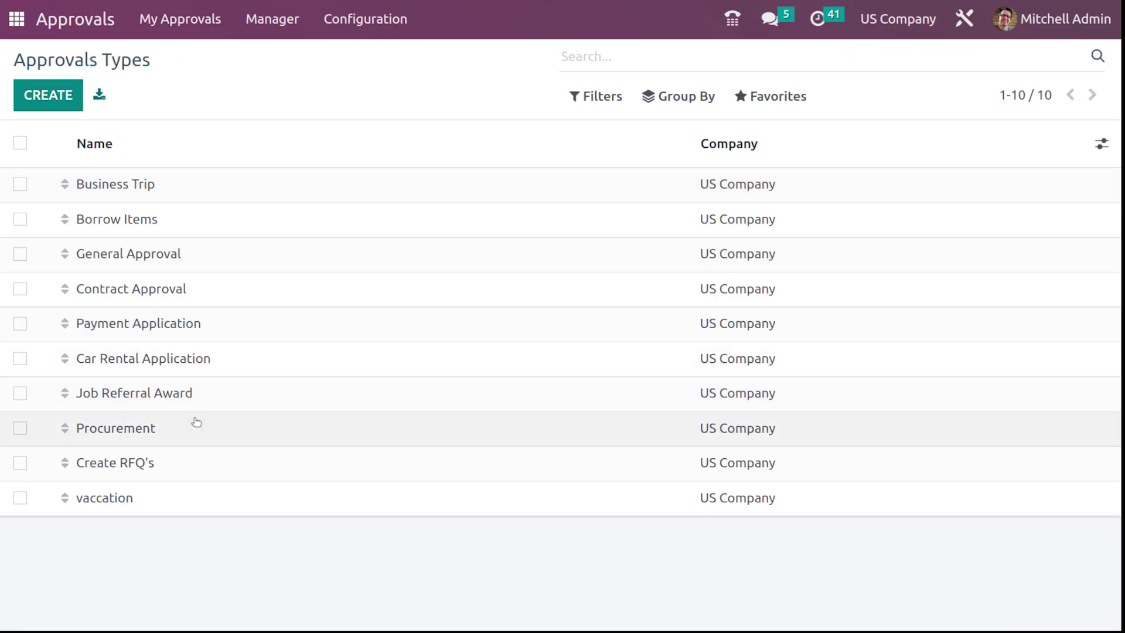
On the dashboard, start a vaccation request, confirm its category is vaccation, and return
left_click(75, 19)
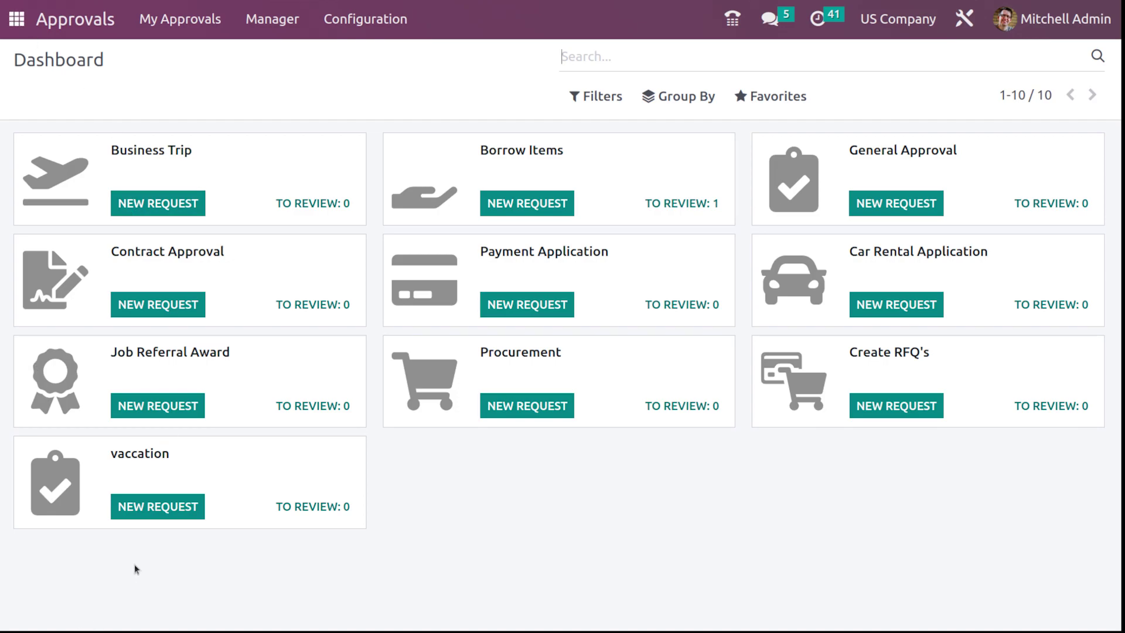
left_click(155, 508)
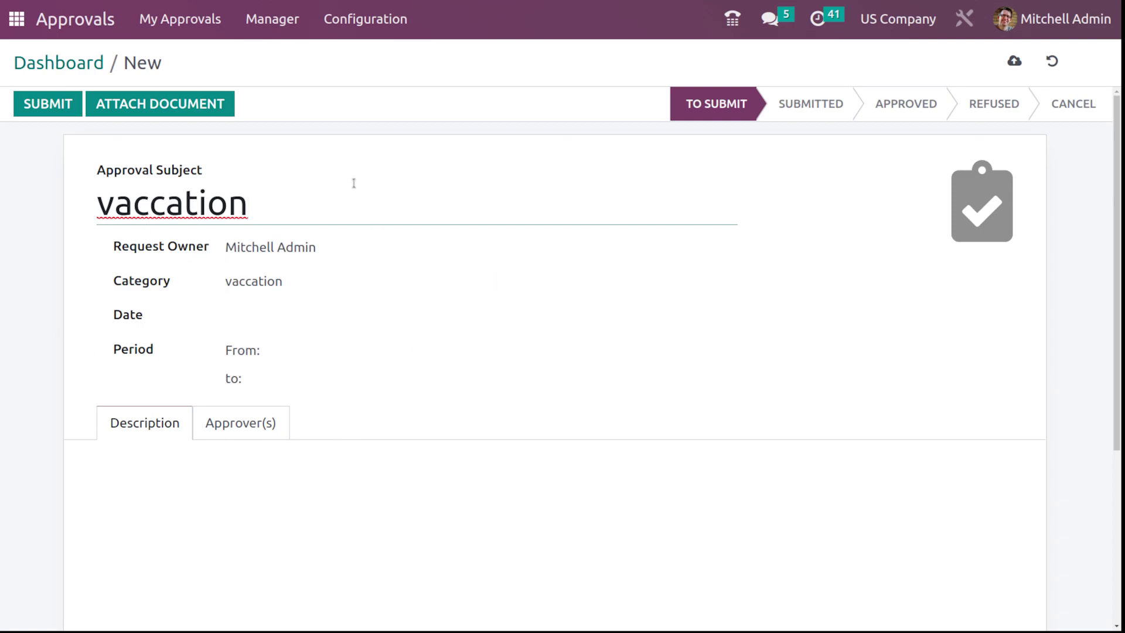
left_click(305, 284)
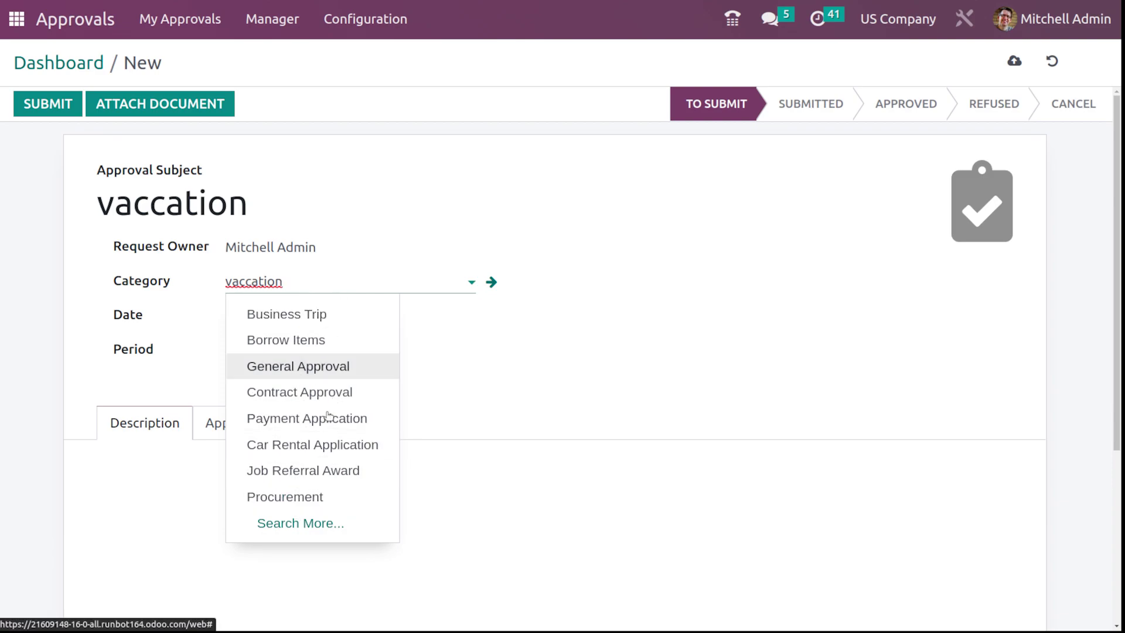
left_click(643, 230)
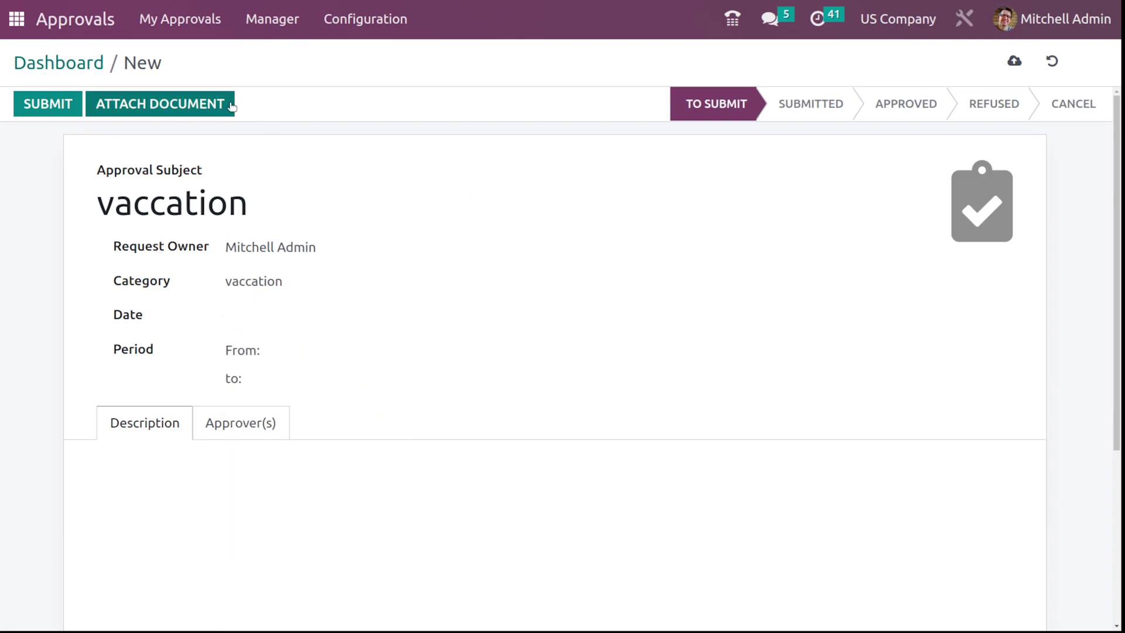
left_click(62, 63)
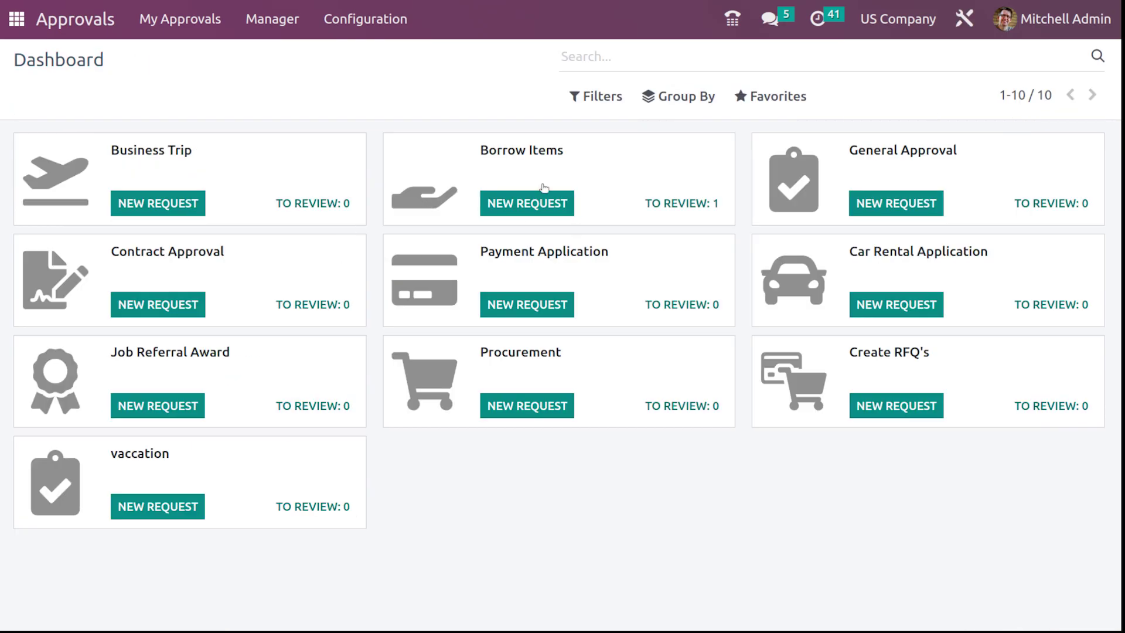
Open Configuration > Products and review its Filters, Group By and Favorites options
left_click(410, 23)
left_click(376, 115)
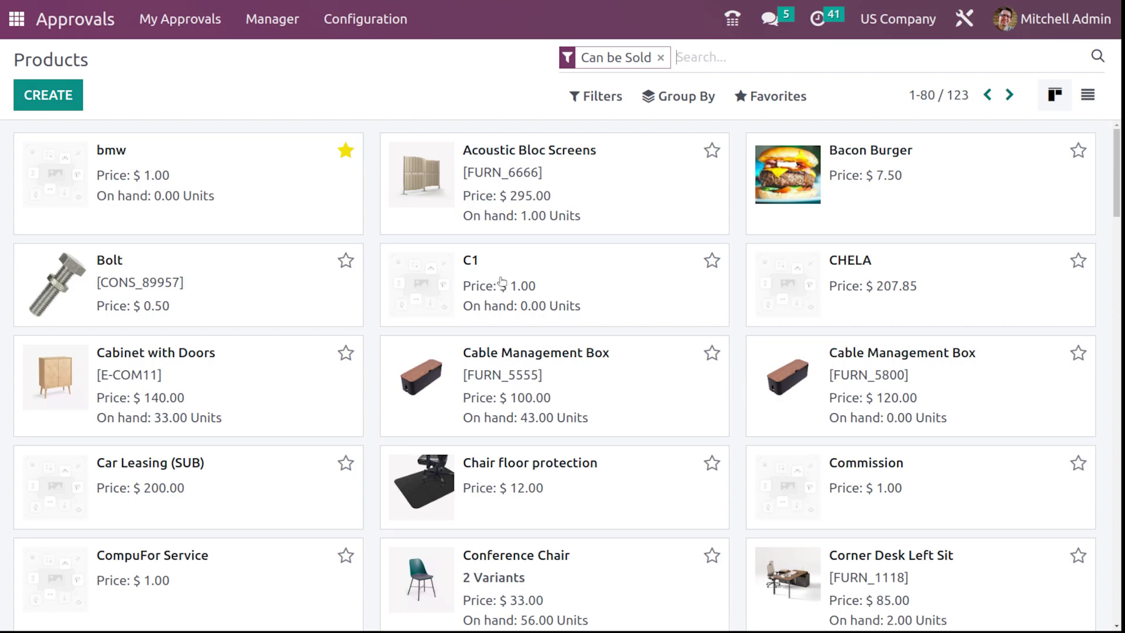
scroll(503, 260, "down", 14)
scroll(494, 252, "up", 14)
left_click(606, 87)
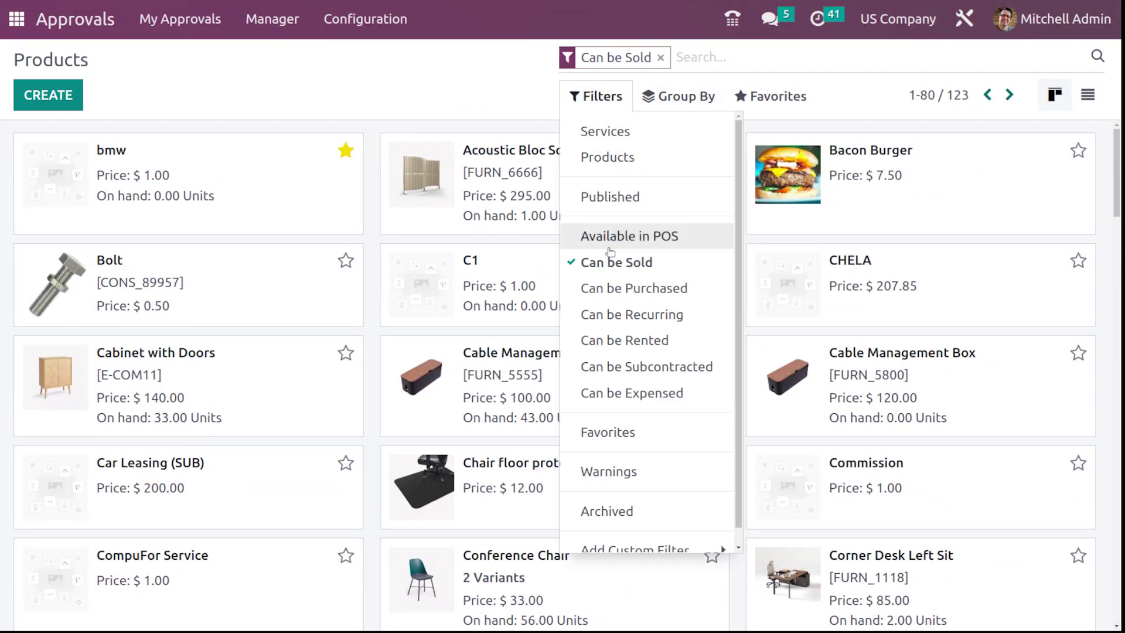
scroll(674, 542, "down", 1)
left_click(673, 89)
left_click(612, 94)
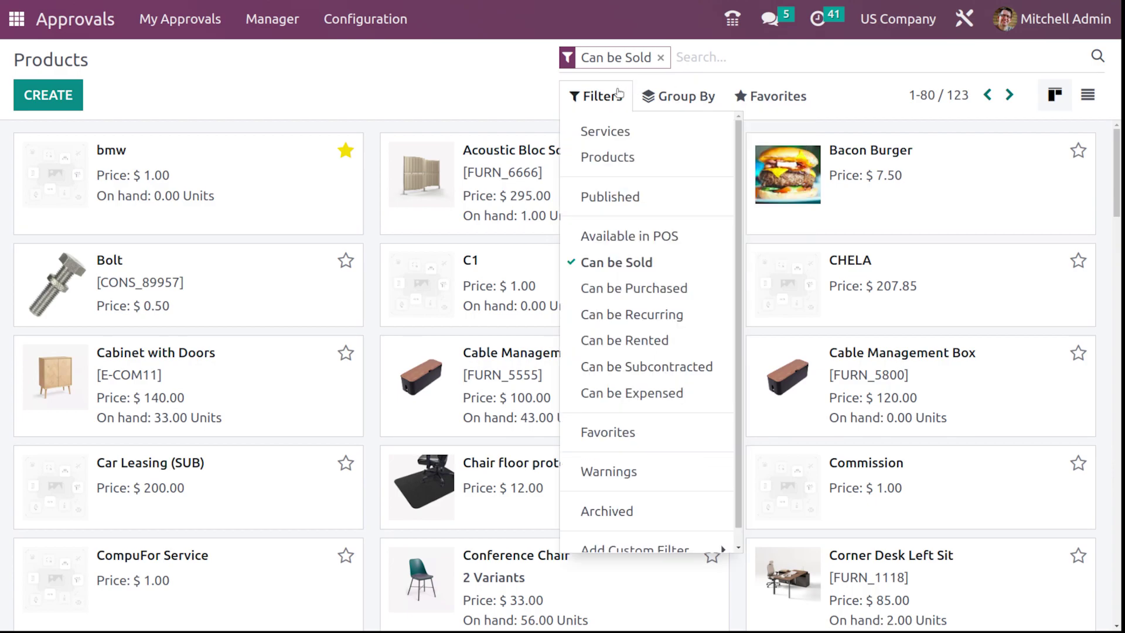
scroll(640, 417, "down", 1)
scroll(645, 417, "up", 1)
left_click(729, 92)
left_click(691, 88)
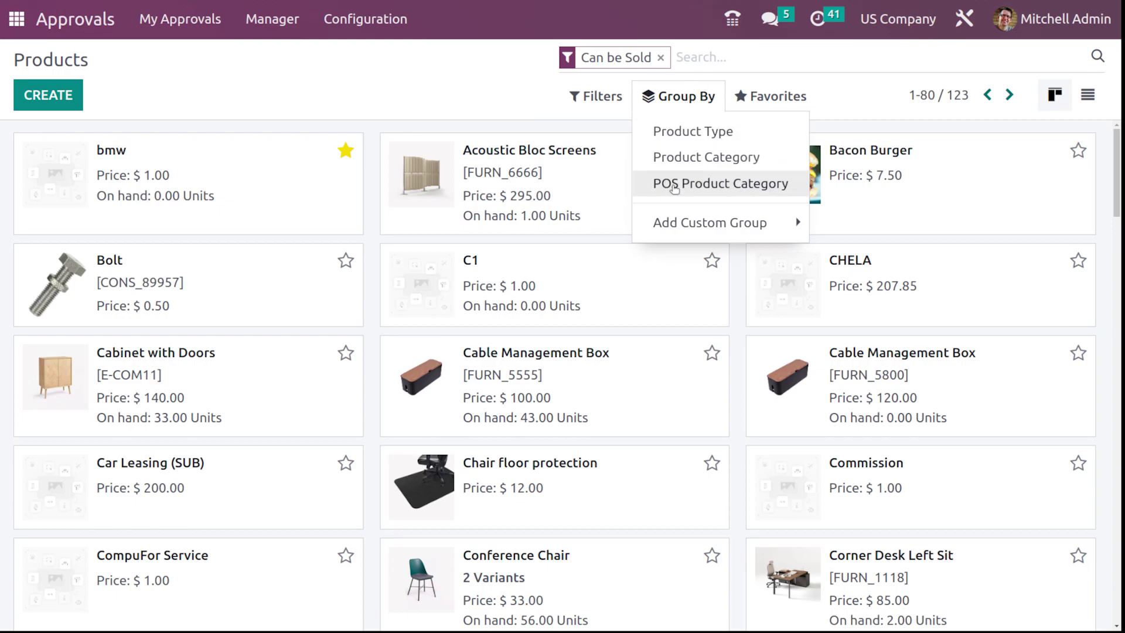
left_click(596, 95)
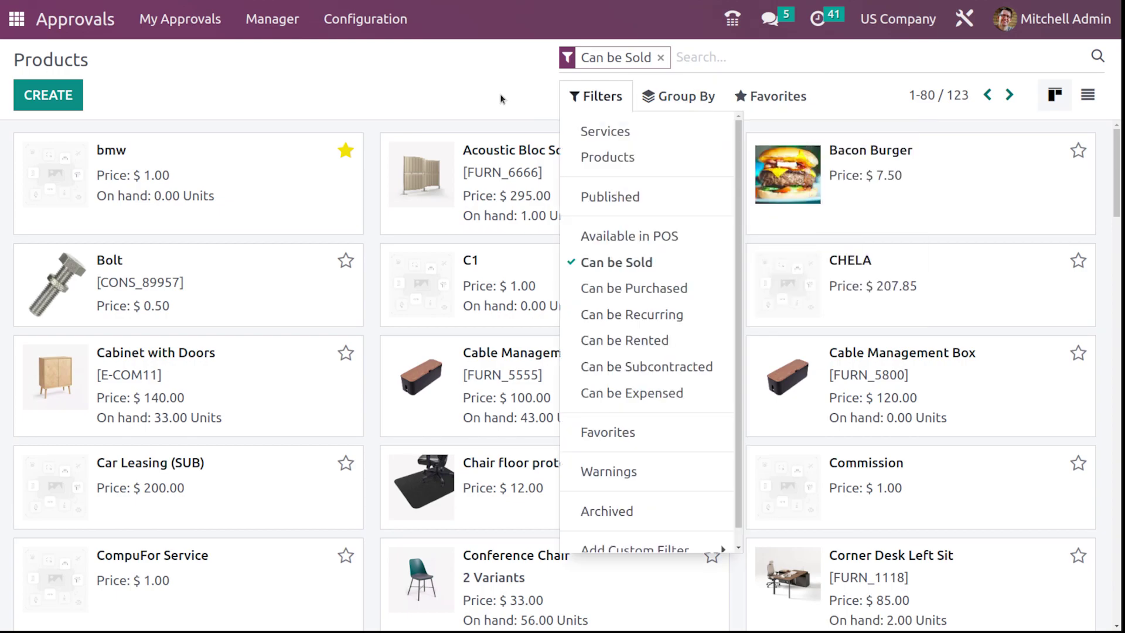
Open Configuration > Product Variants and scroll through the 215 variants
left_click(403, 34)
left_click(395, 138)
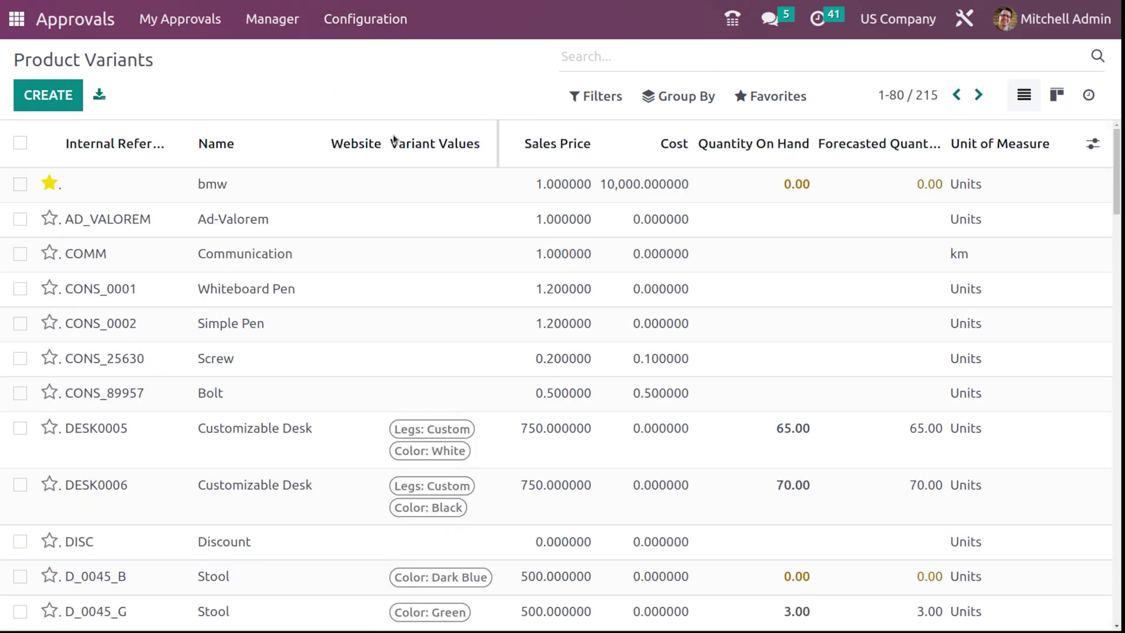
scroll(642, 263, "down", 10)
scroll(642, 263, "down", 6)
scroll(643, 263, "up", 6)
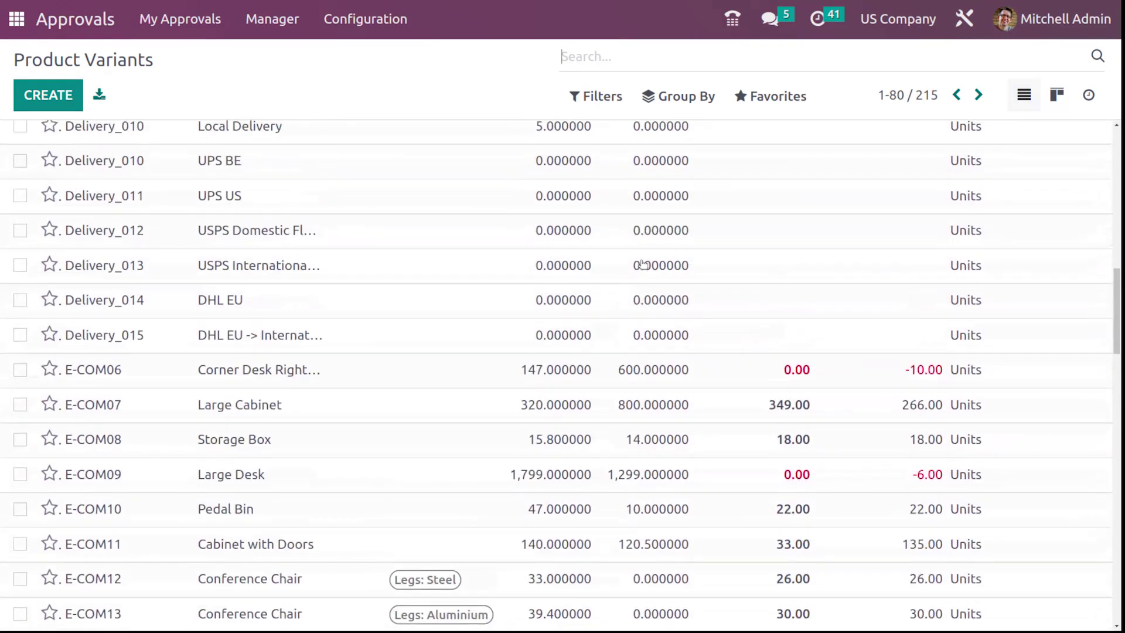
scroll(643, 263, "up", 10)
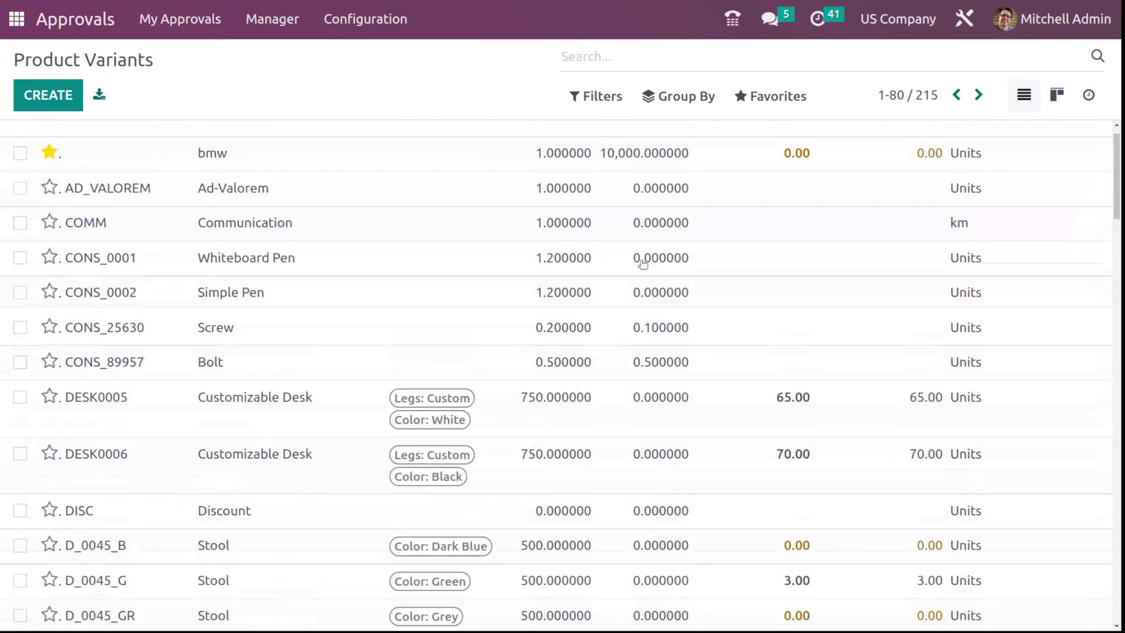
scroll(643, 263, "up", 1)
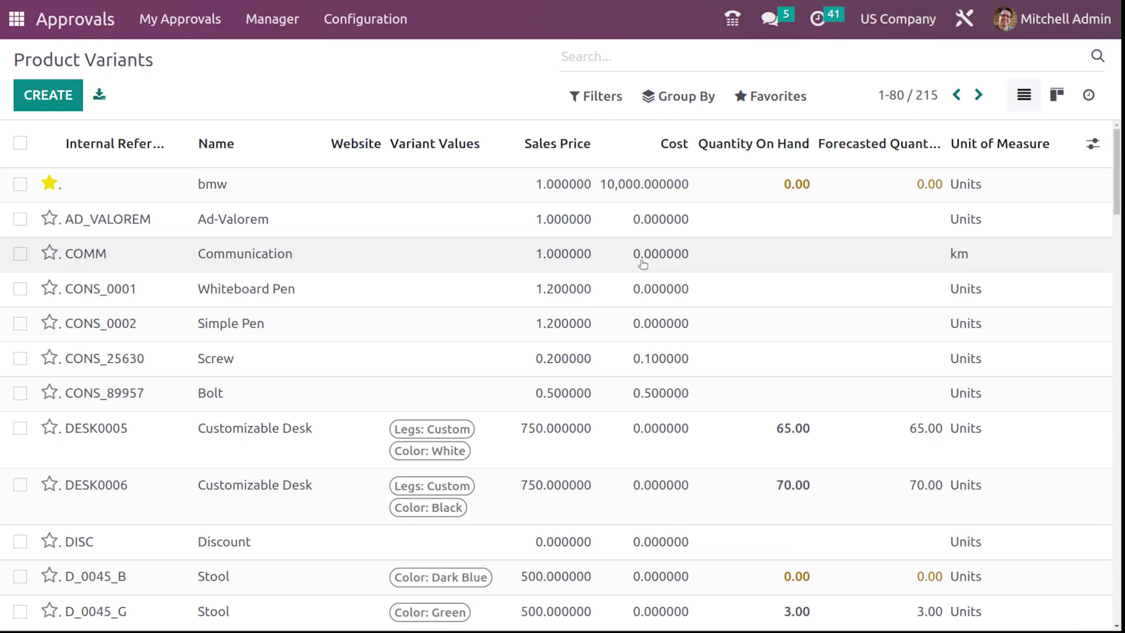